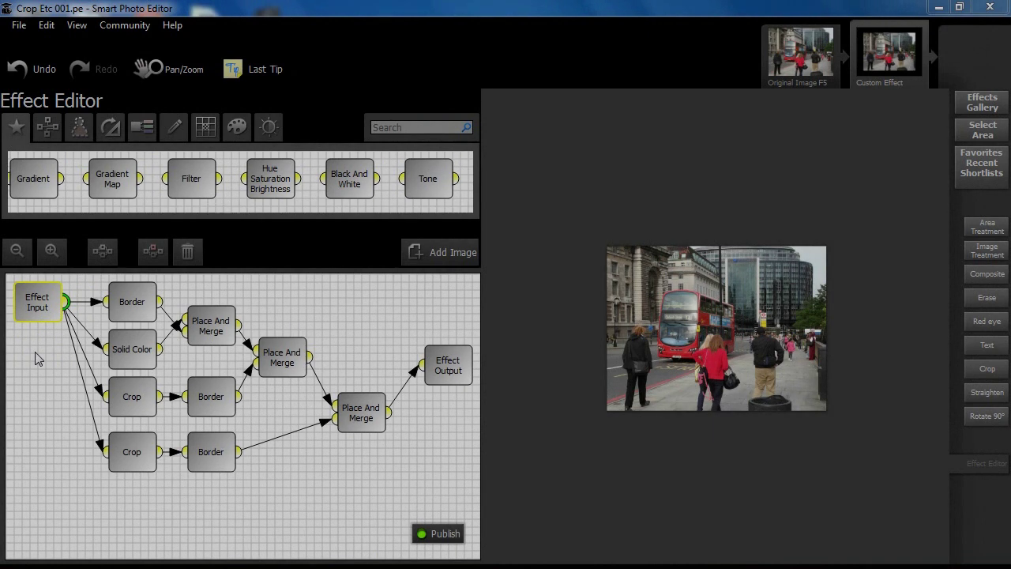
Configure the Border effect feeding the first Place And Merge with 0 borders and a white padded area of 30.
double_click(132, 308)
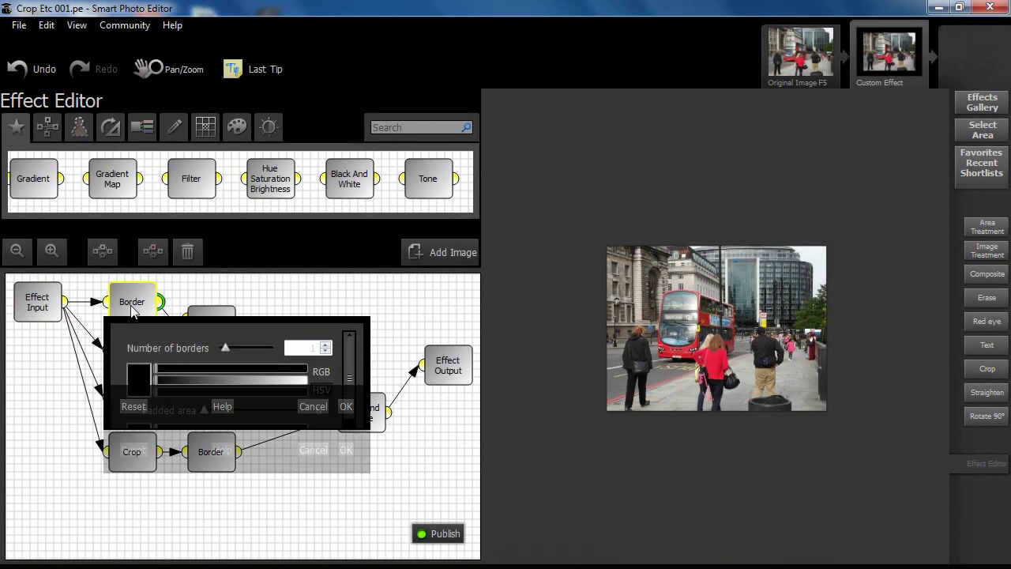
click(325, 351)
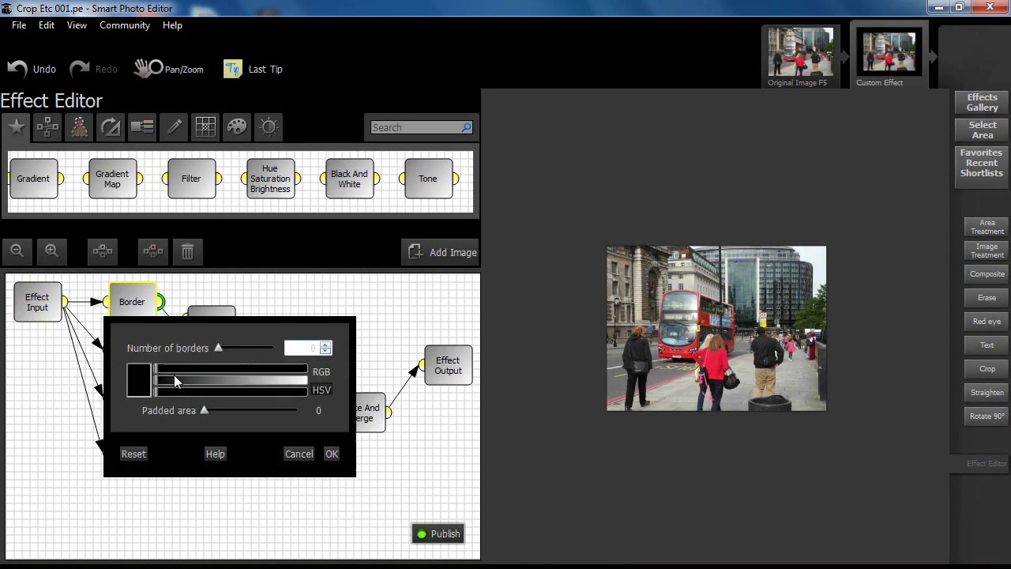
click(151, 380)
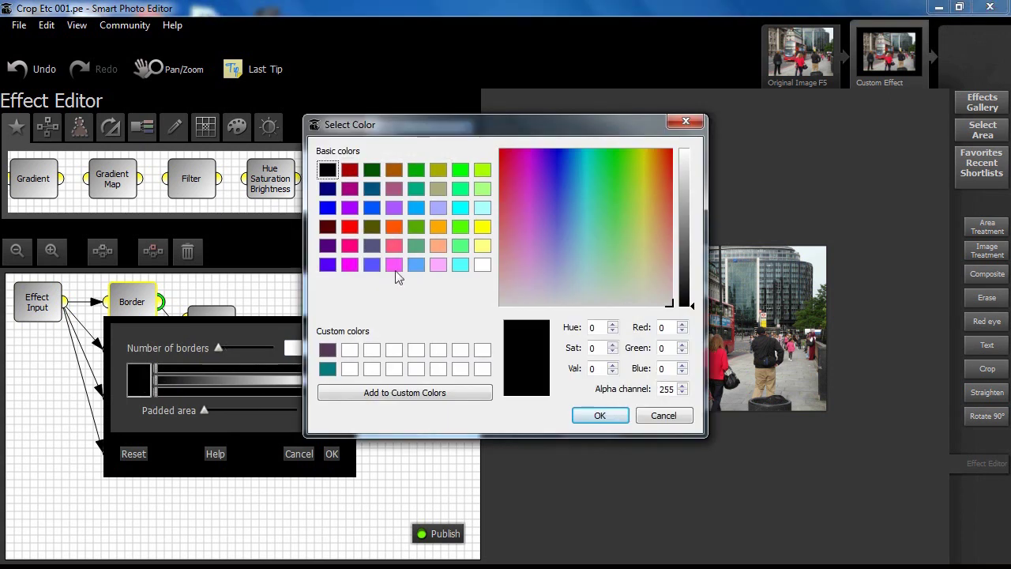
click(482, 265)
click(603, 417)
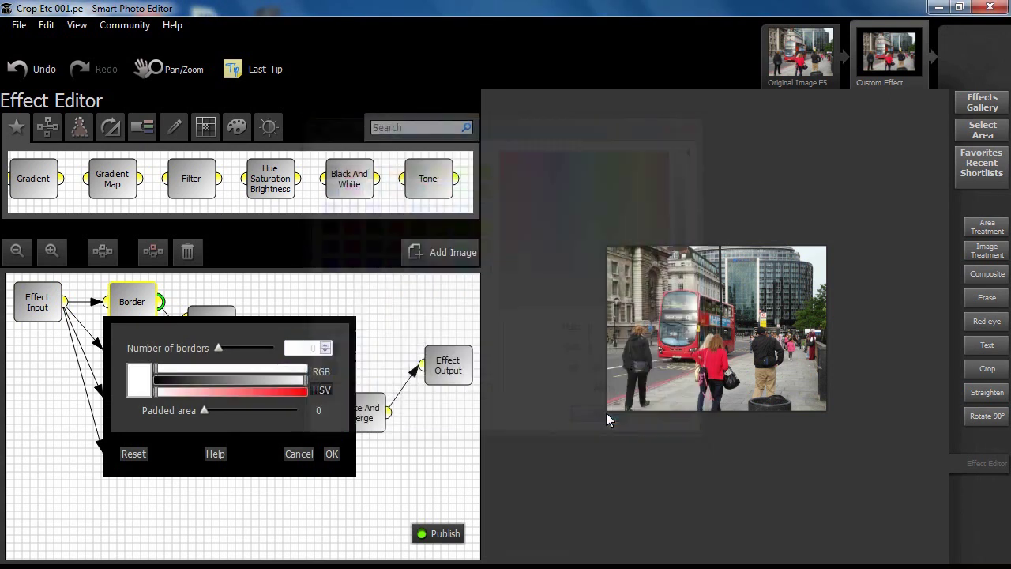
double_click(310, 412)
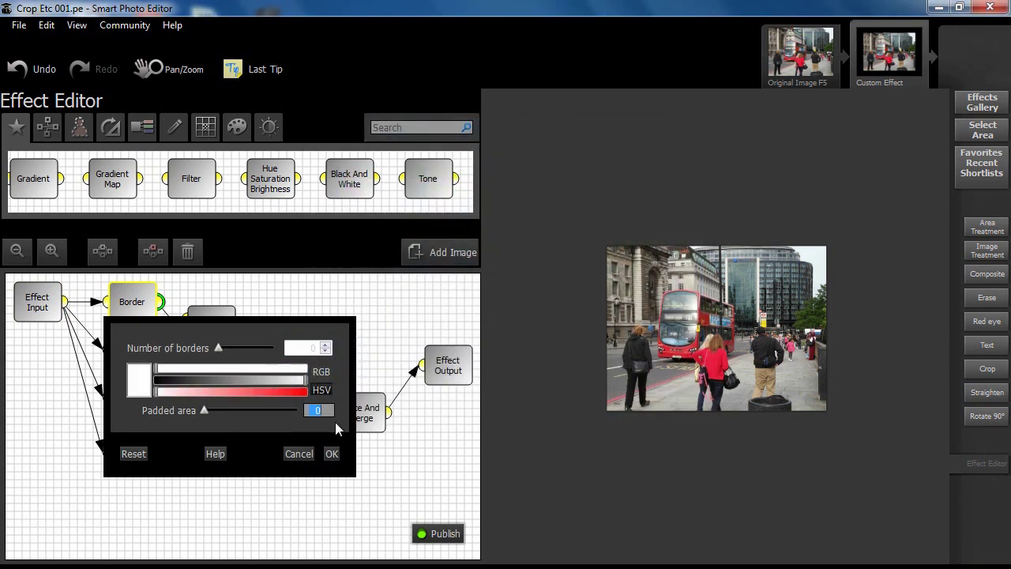
text(30)
click(331, 454)
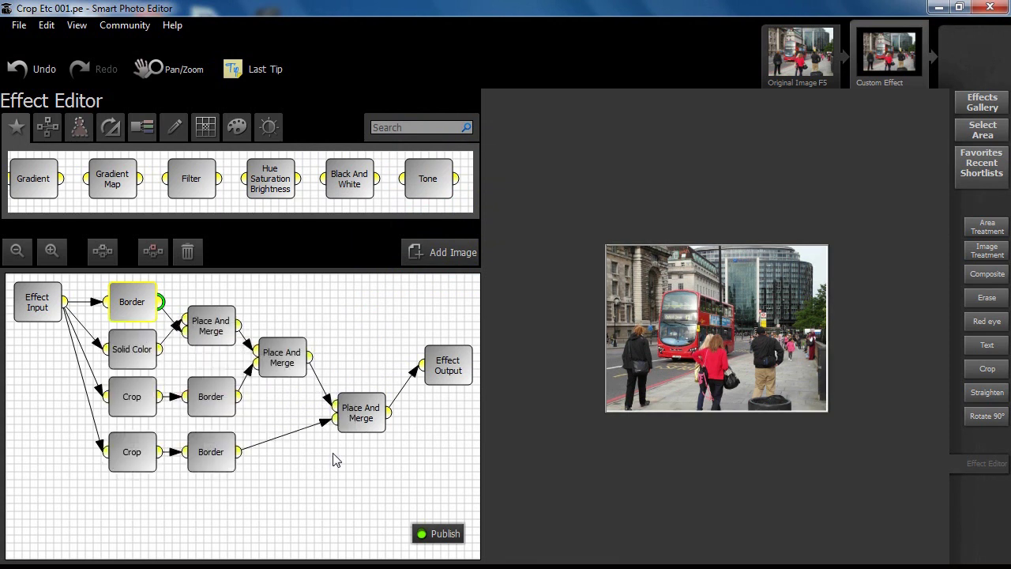
Set the Solid Color background's width to 7496.
click(141, 350)
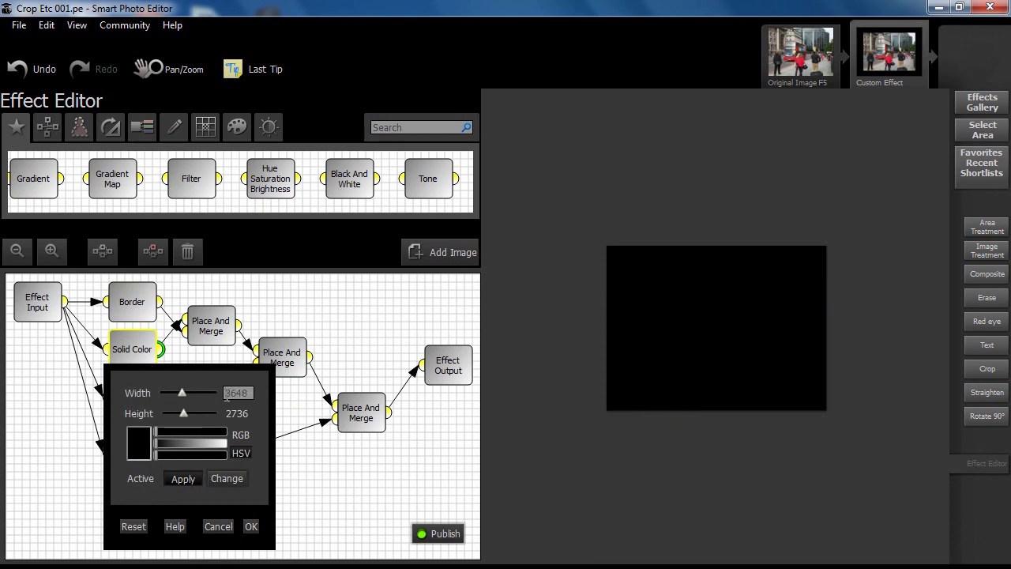
drag(226, 396, 265, 395)
text(749)
key(Return)
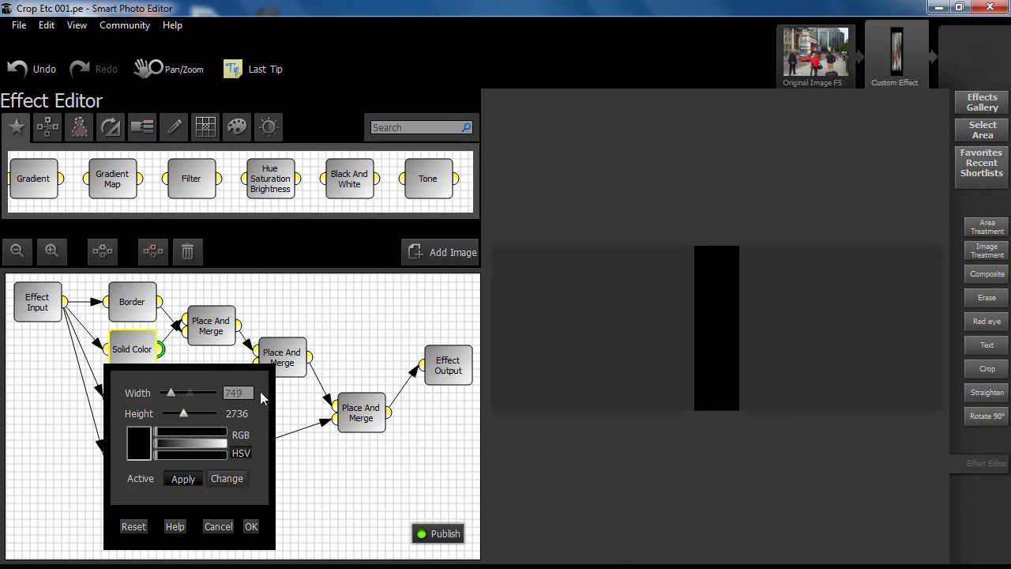
text(6)
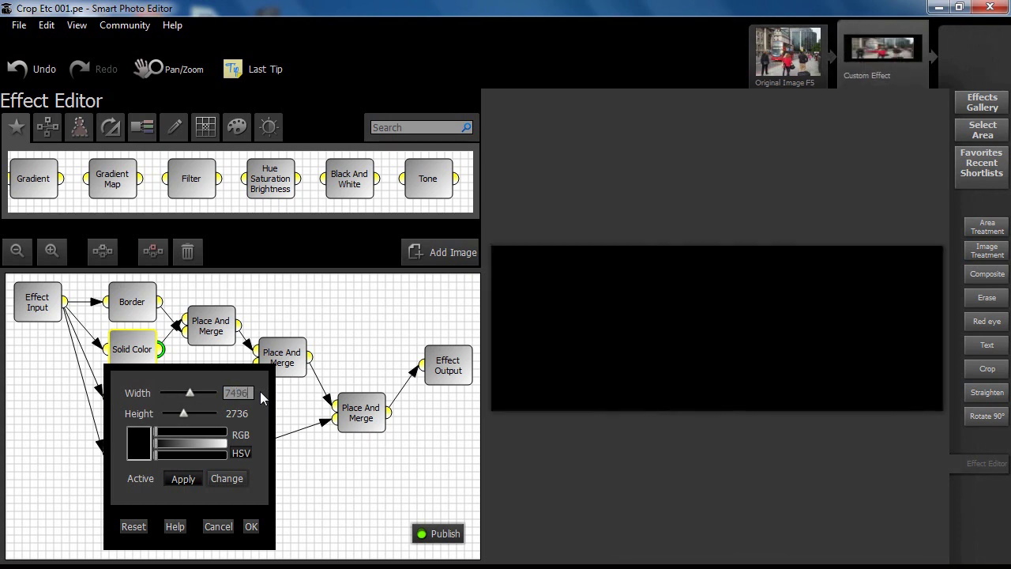
click(252, 526)
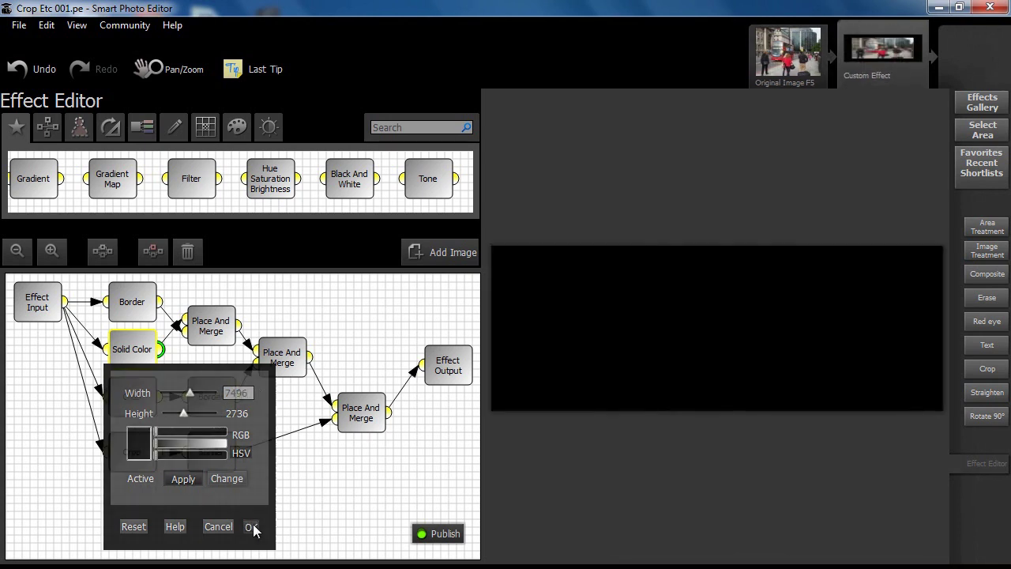
In the first Place And Merge, narrow the bordered photo to near-natural proportions and centre it on the black background.
click(207, 320)
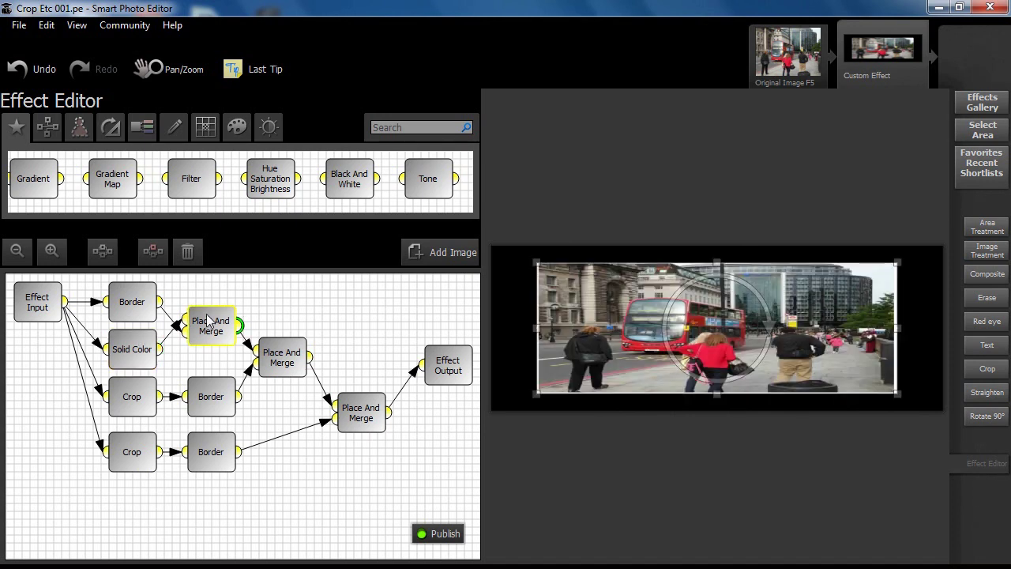
drag(541, 328, 722, 330)
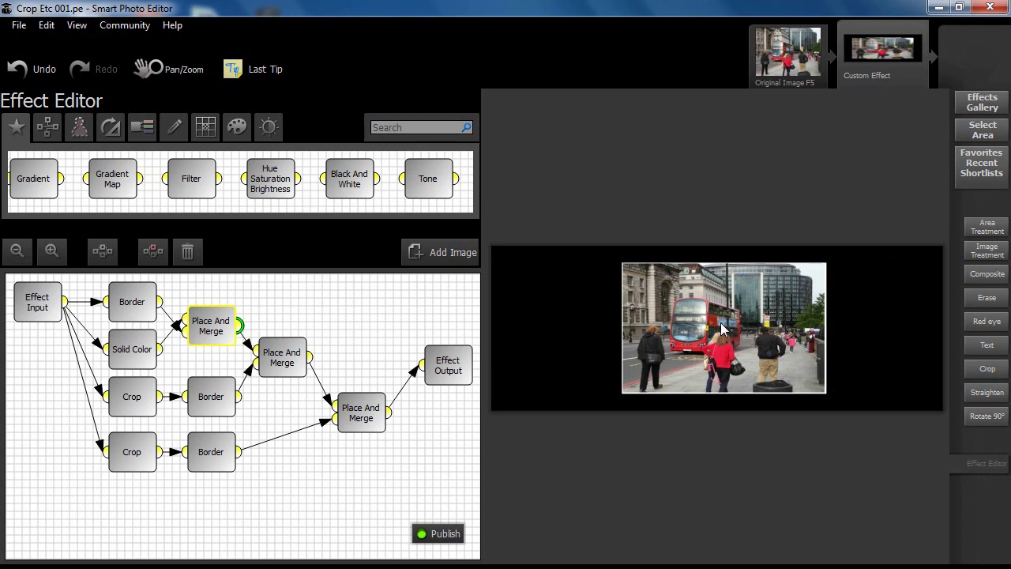
click(339, 300)
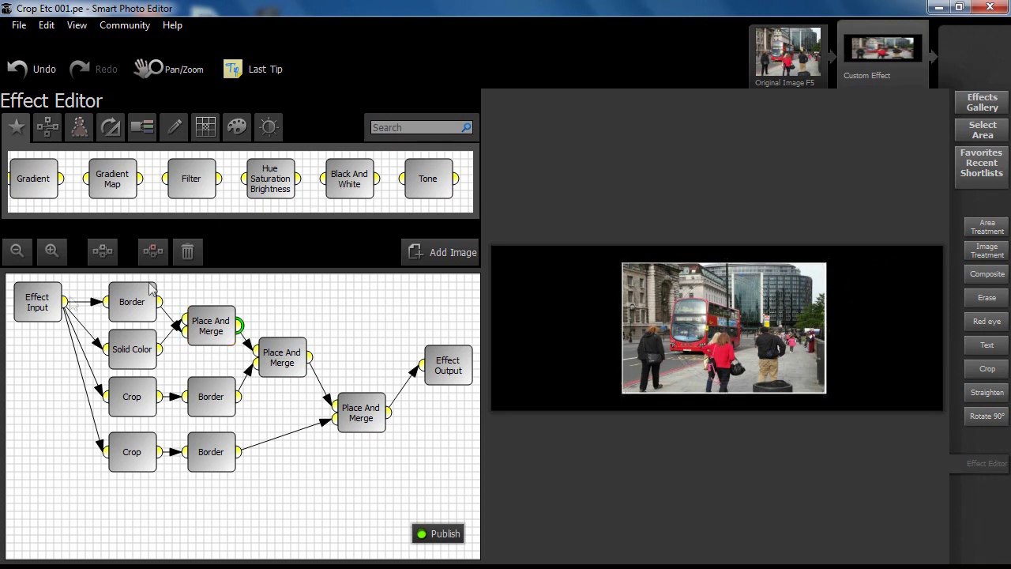
Set the upper Crop to the right half of the photo at full height, starting at the lamp post, and apply it.
click(131, 393)
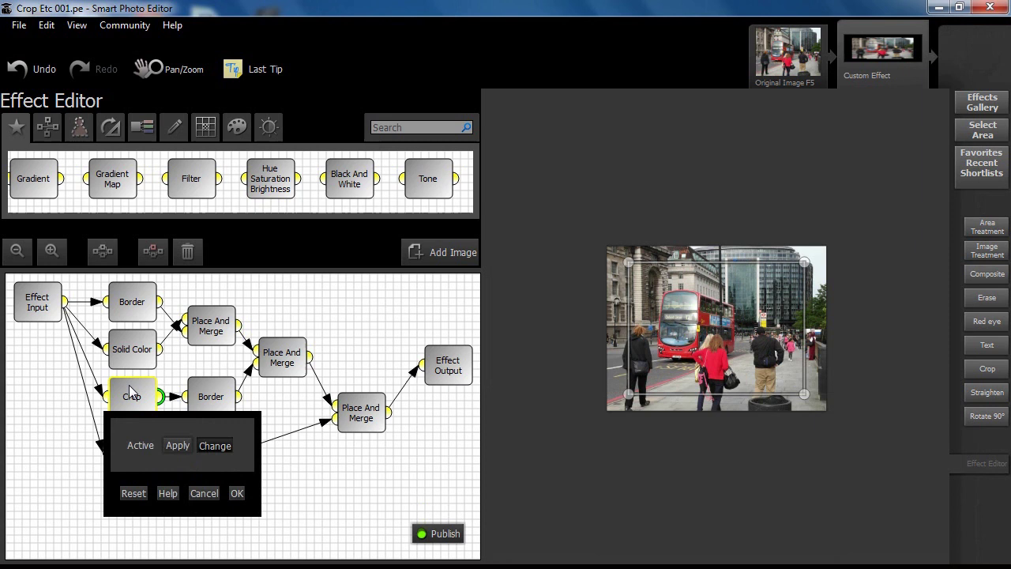
drag(628, 261, 607, 248)
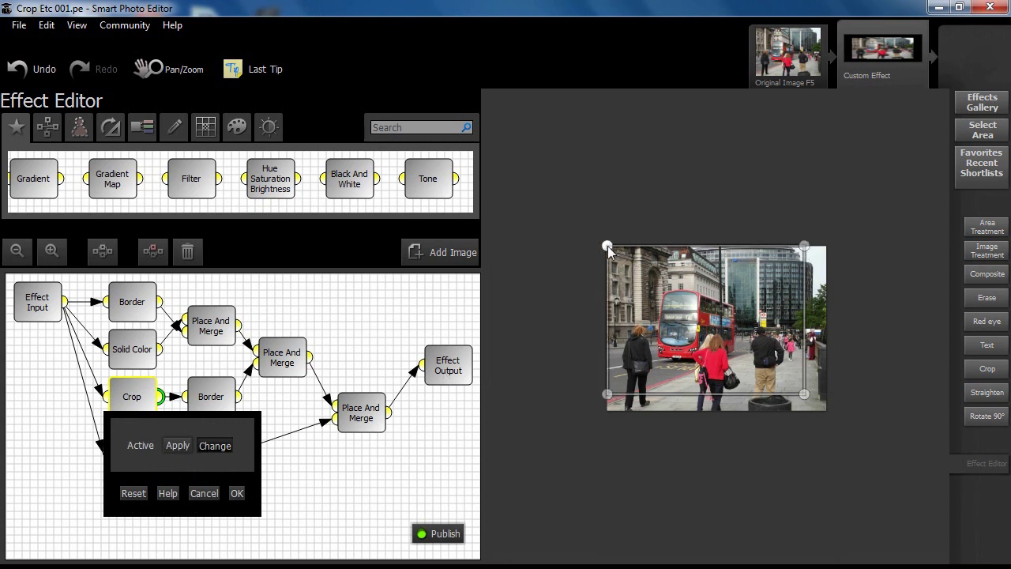
drag(608, 247, 702, 248)
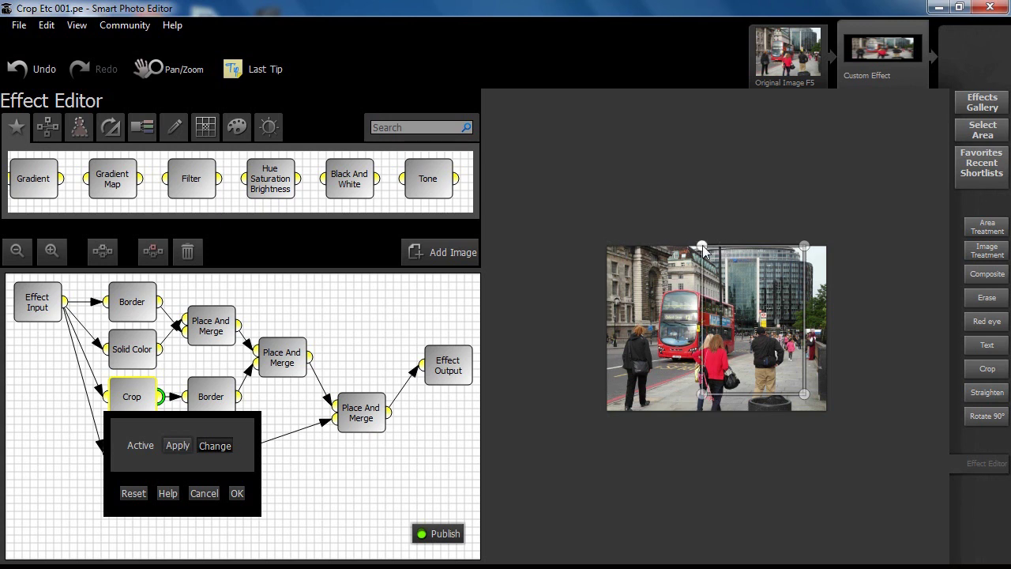
drag(803, 250, 826, 245)
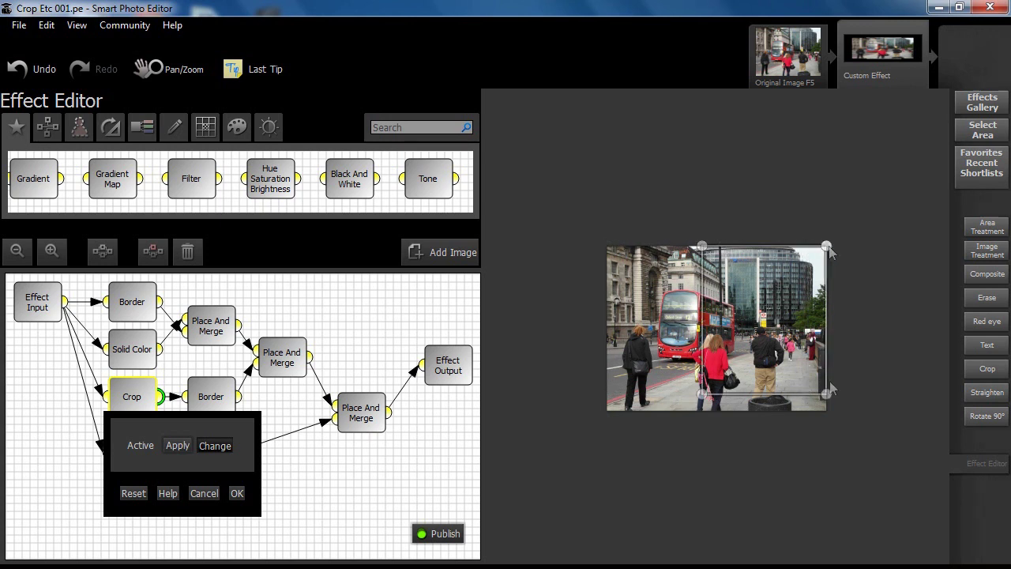
drag(826, 394, 828, 408)
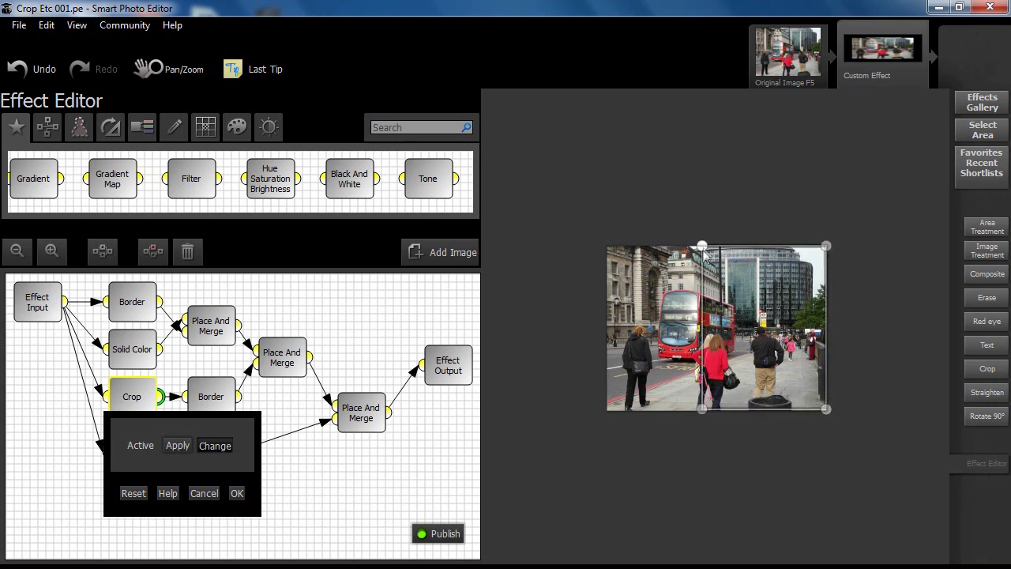
drag(703, 246, 723, 252)
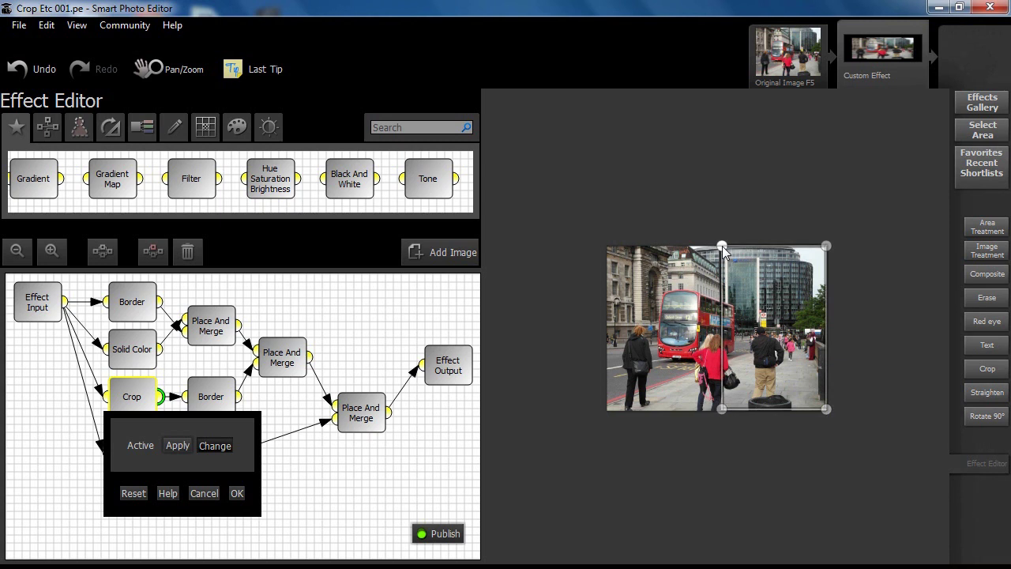
click(177, 445)
click(240, 491)
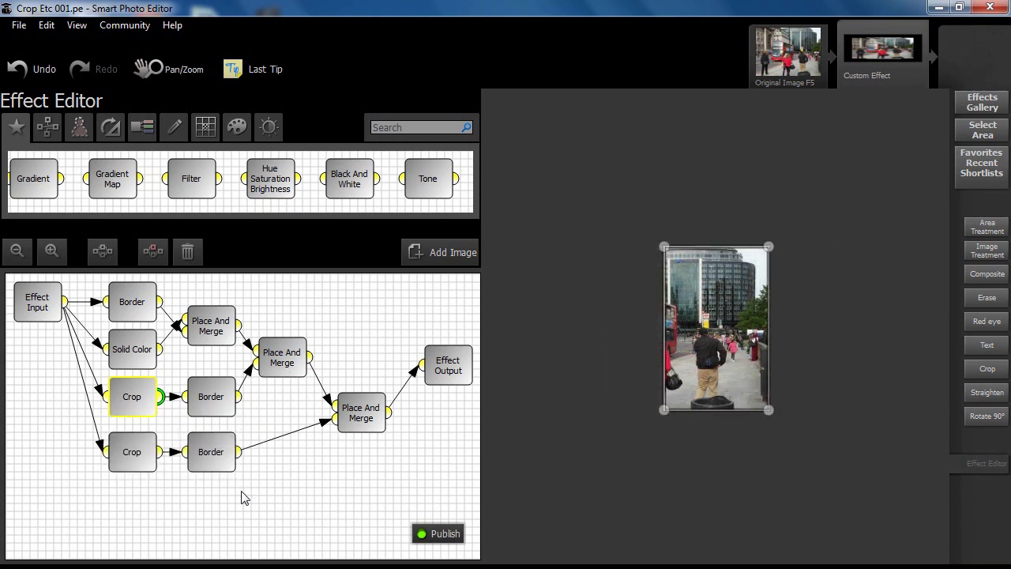
Set the Border effect after the upper Crop to 0 borders with a white padding colour.
click(202, 395)
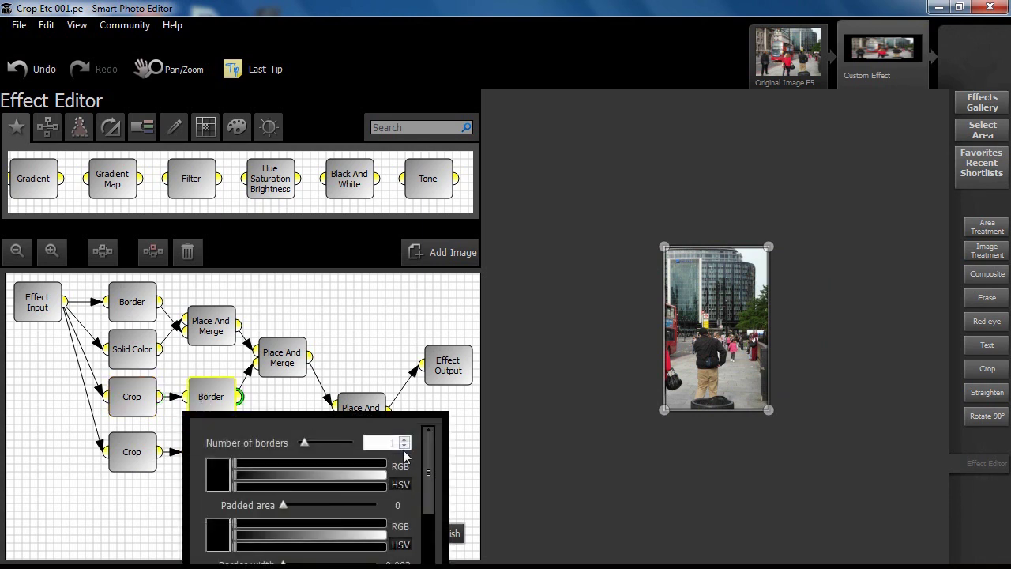
click(405, 448)
drag(223, 392, 230, 291)
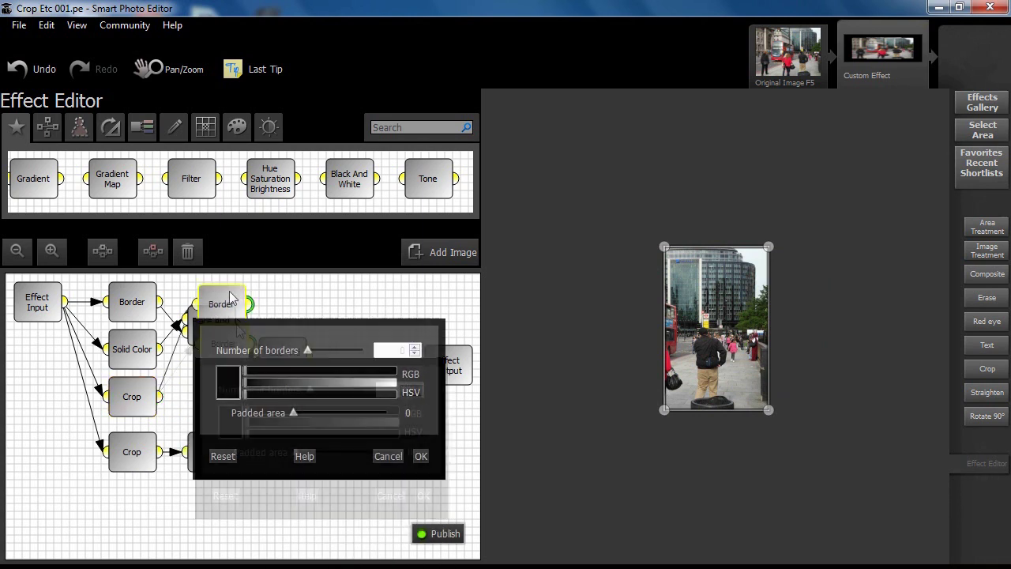
click(210, 343)
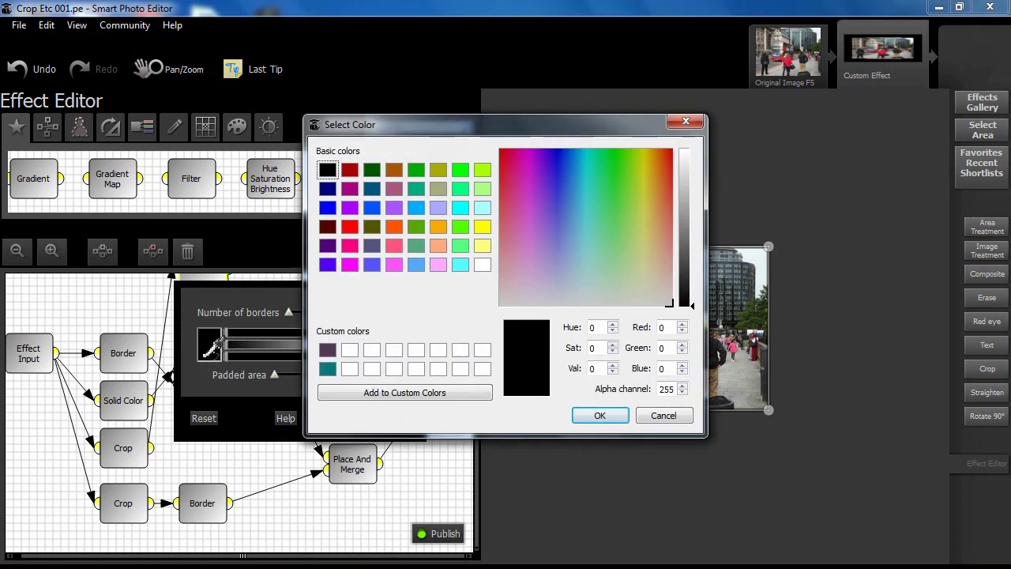
click(482, 265)
click(599, 416)
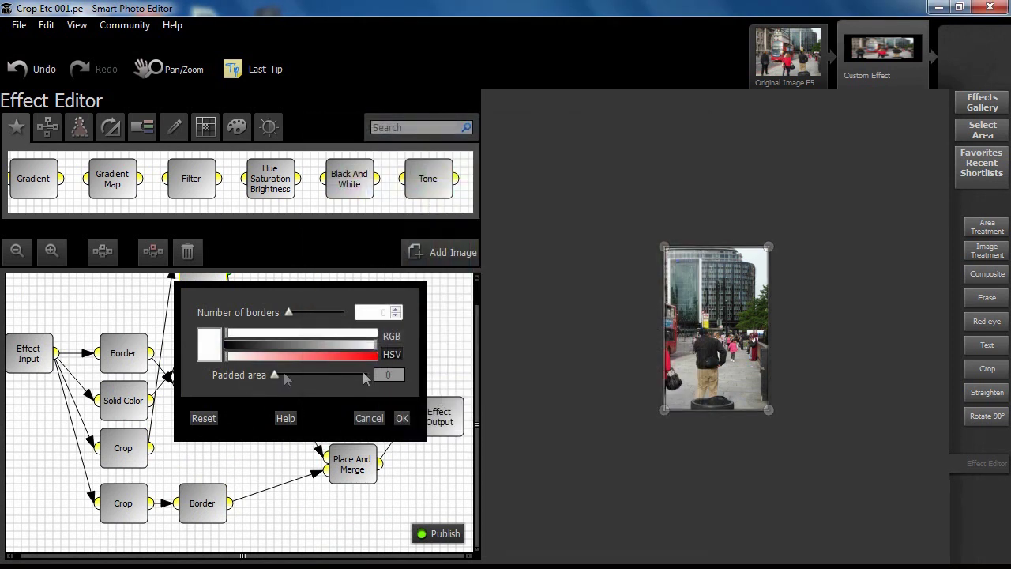
Set that Border's padded area to 30 and move its node back beside the upper Crop.
click(393, 377)
double_click(395, 376)
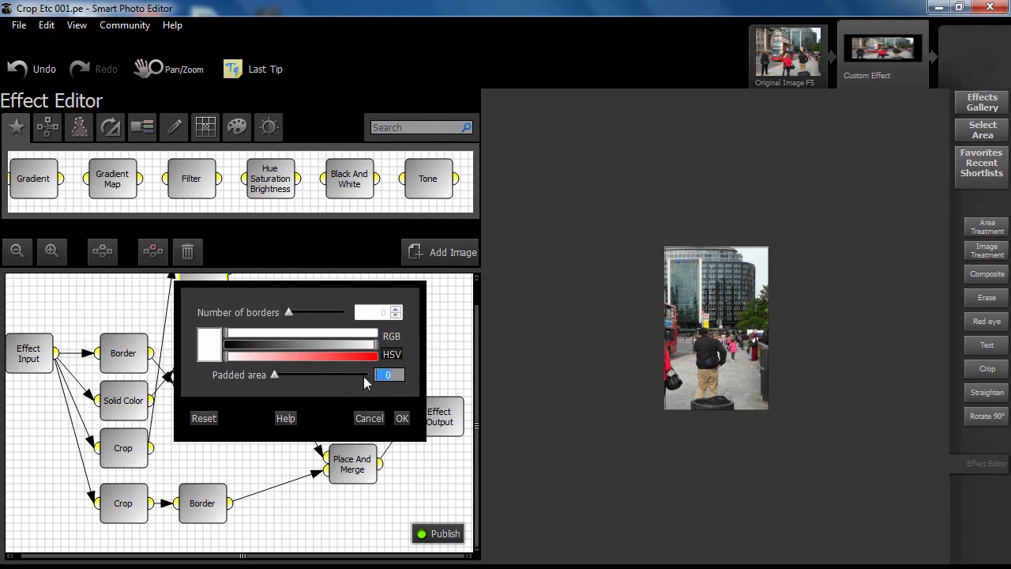
text(30)
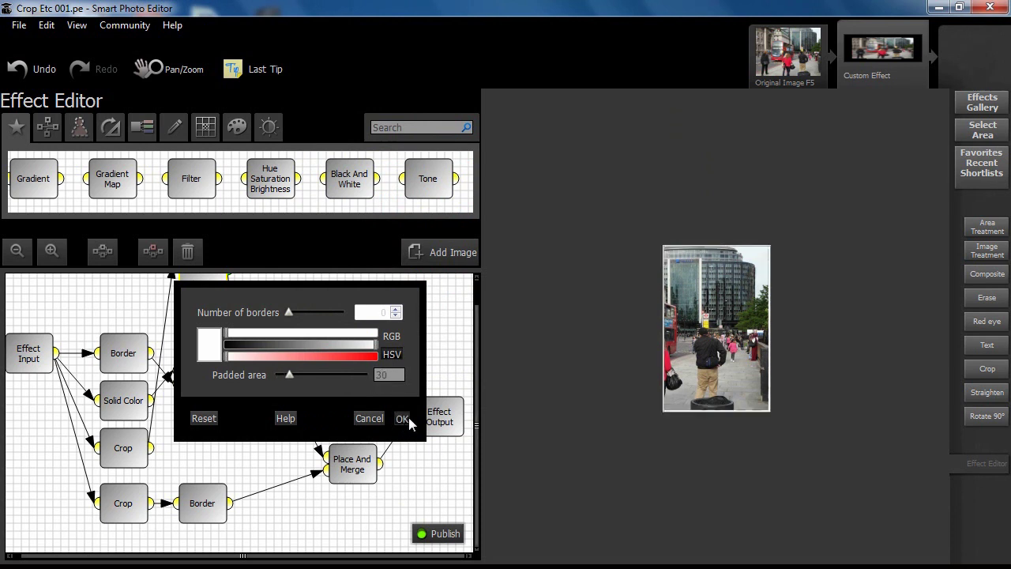
click(402, 418)
drag(209, 278, 207, 464)
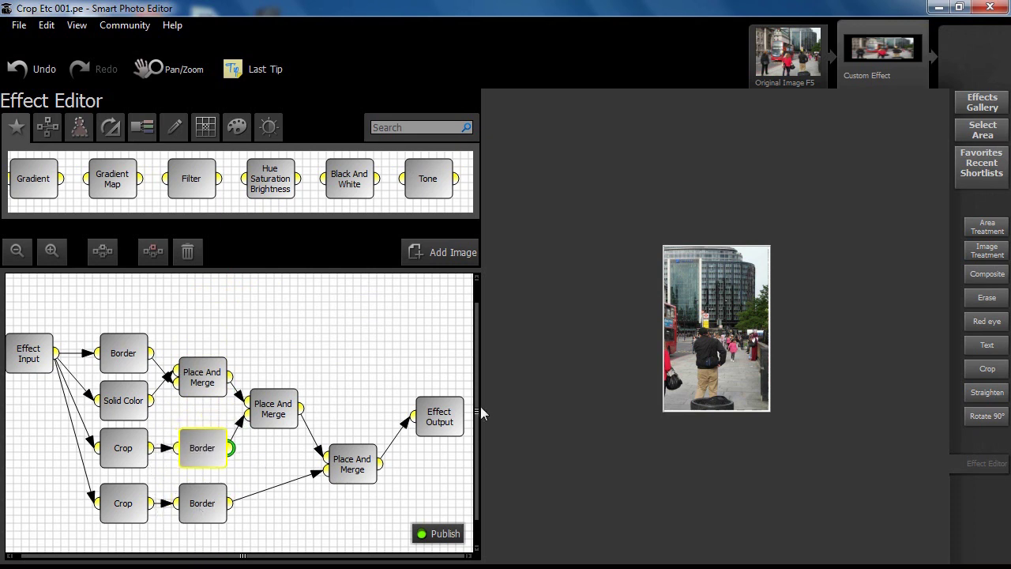
In the second Place And Merge, narrow the bordered crop, place it left of the main photo and tilt it counterclockwise.
drag(481, 410, 480, 465)
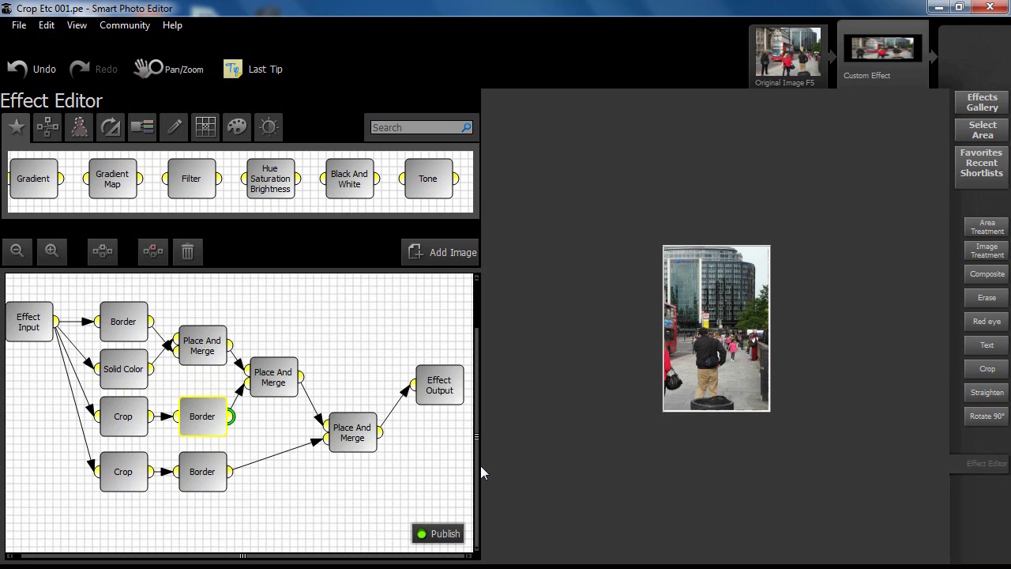
click(268, 377)
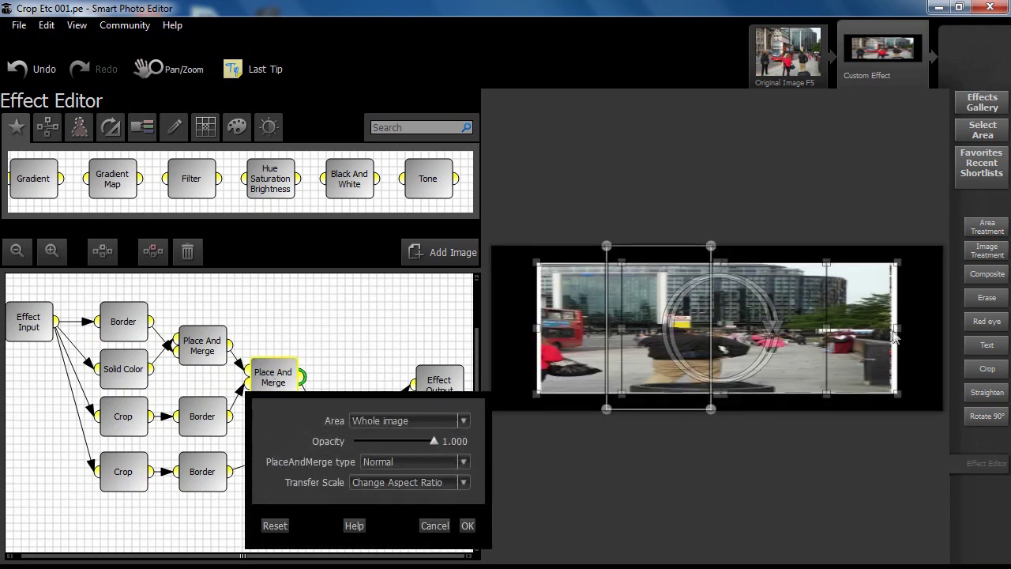
drag(894, 336, 544, 331)
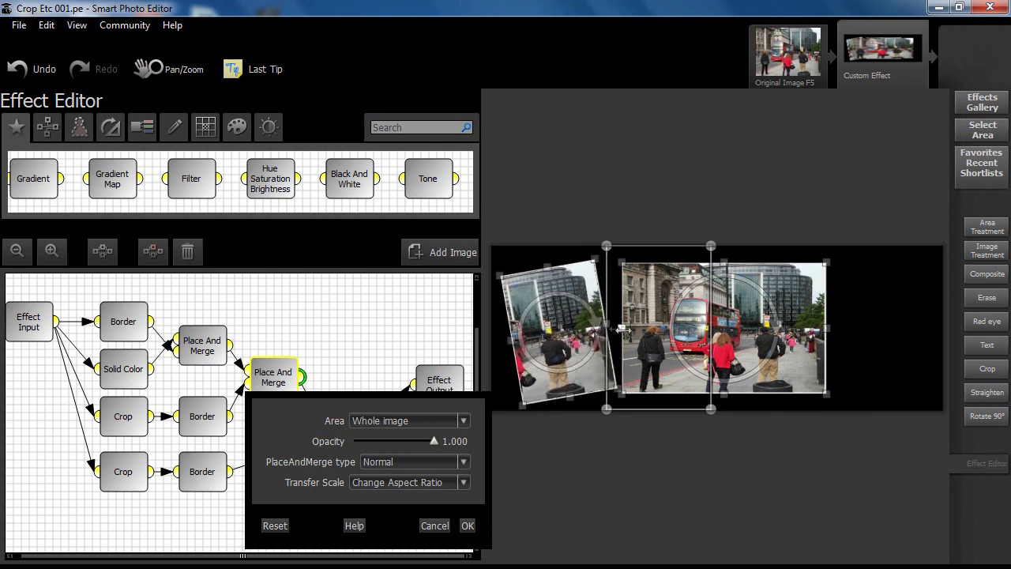
Narrow the main photo from its left edge to leave a gap, and fine-tune the tilt and position of the placed crop.
drag(621, 328, 632, 328)
drag(550, 317, 601, 338)
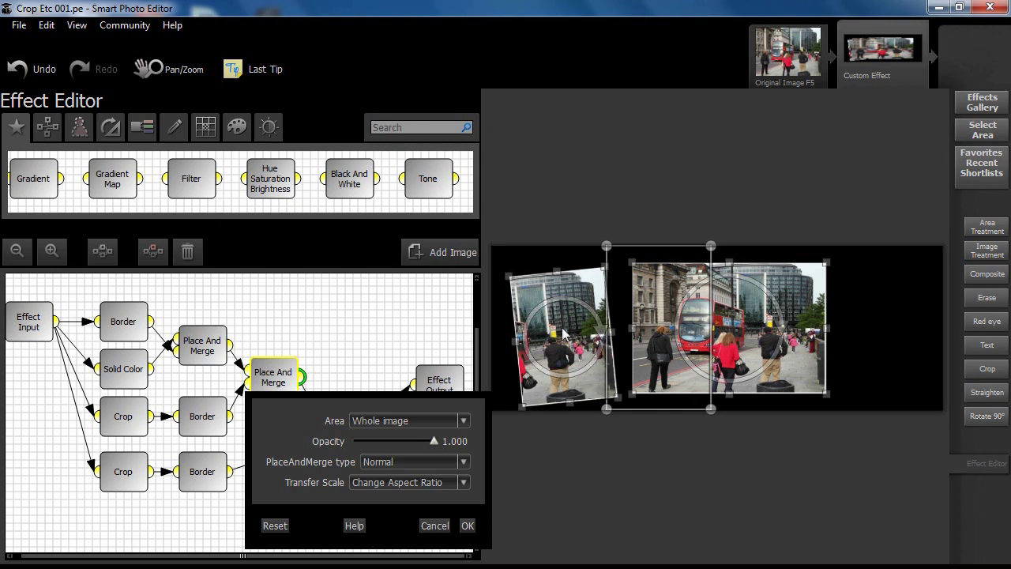
drag(563, 332, 564, 329)
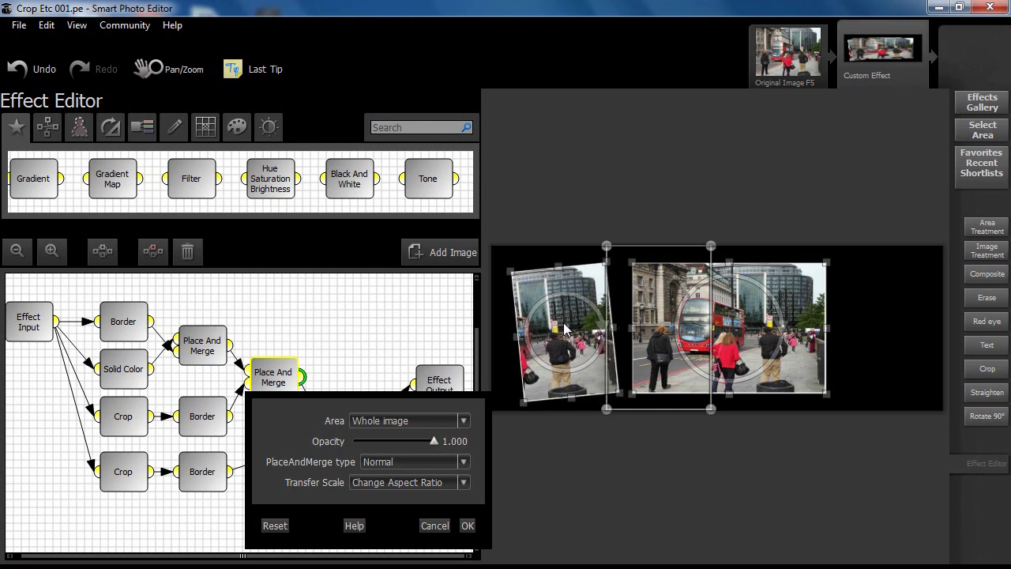
drag(748, 356, 747, 355)
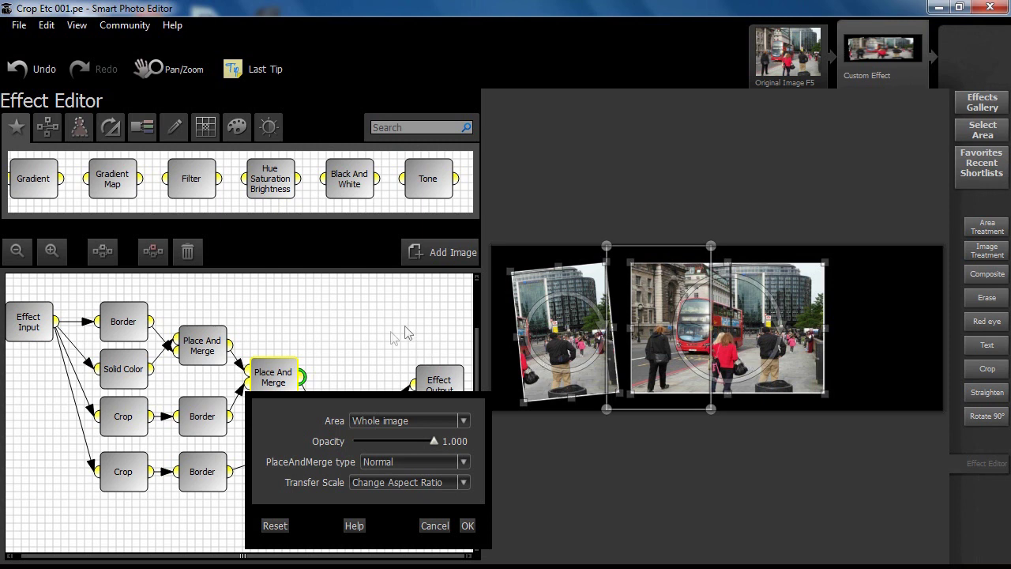
click(468, 527)
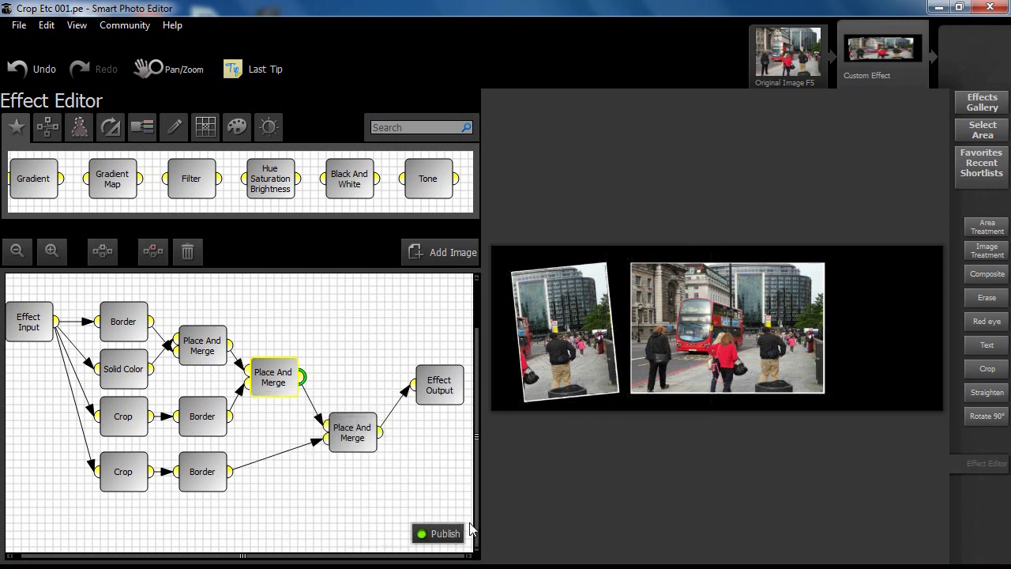
Set the lower Crop to the left half of the photo at full height, apply it and confirm.
click(120, 467)
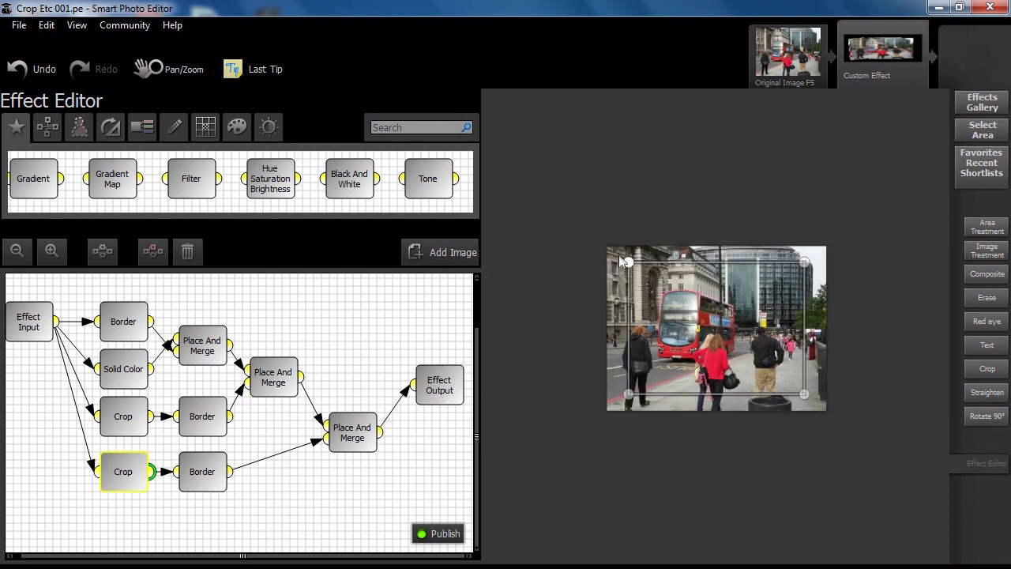
drag(627, 262, 606, 248)
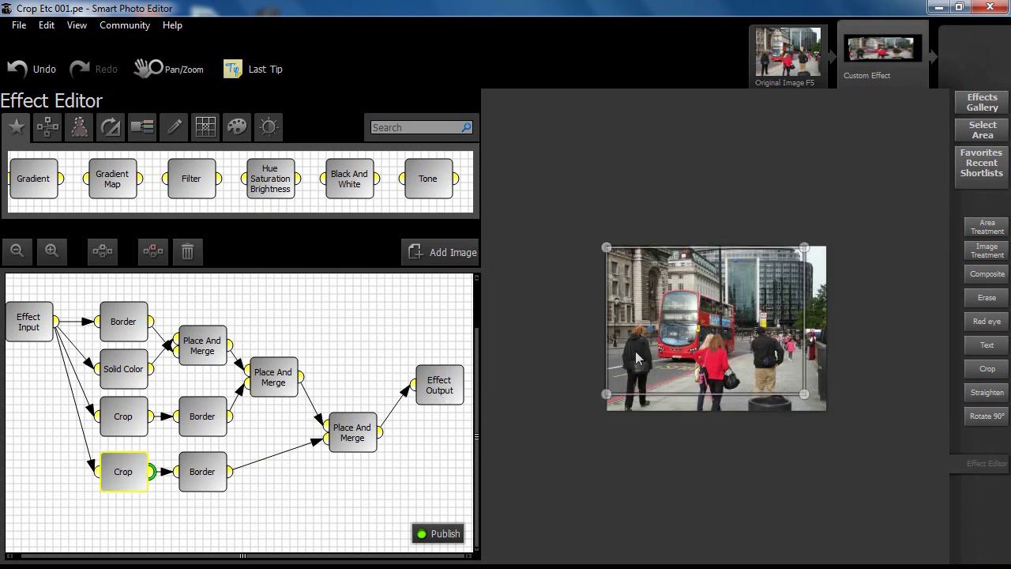
drag(607, 393, 603, 413)
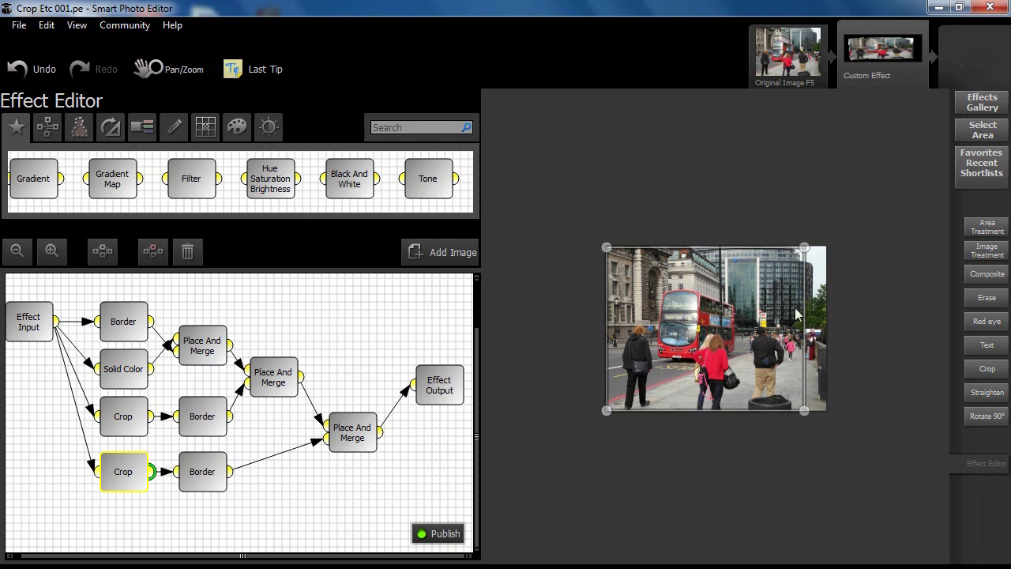
drag(806, 248, 722, 247)
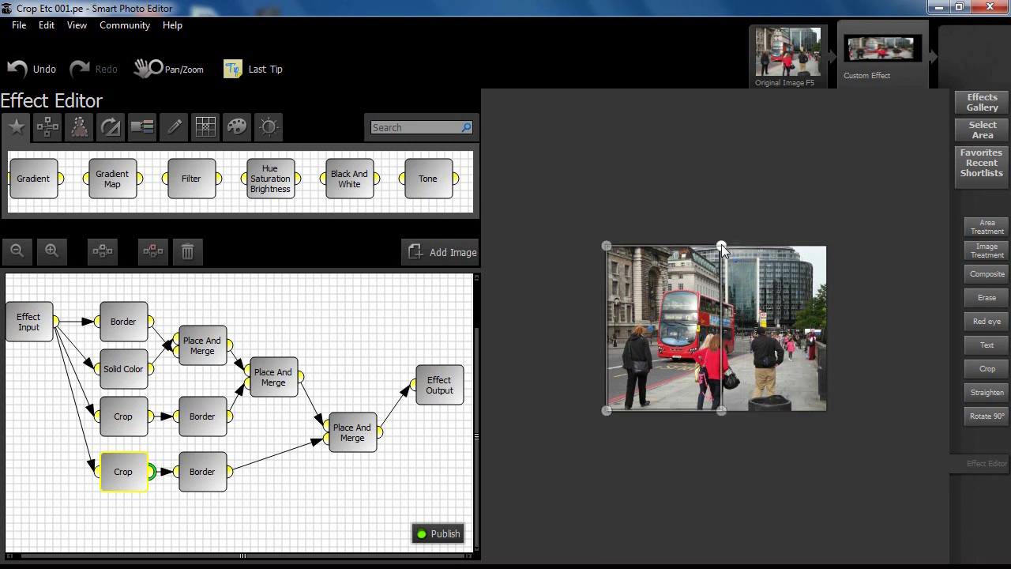
click(123, 470)
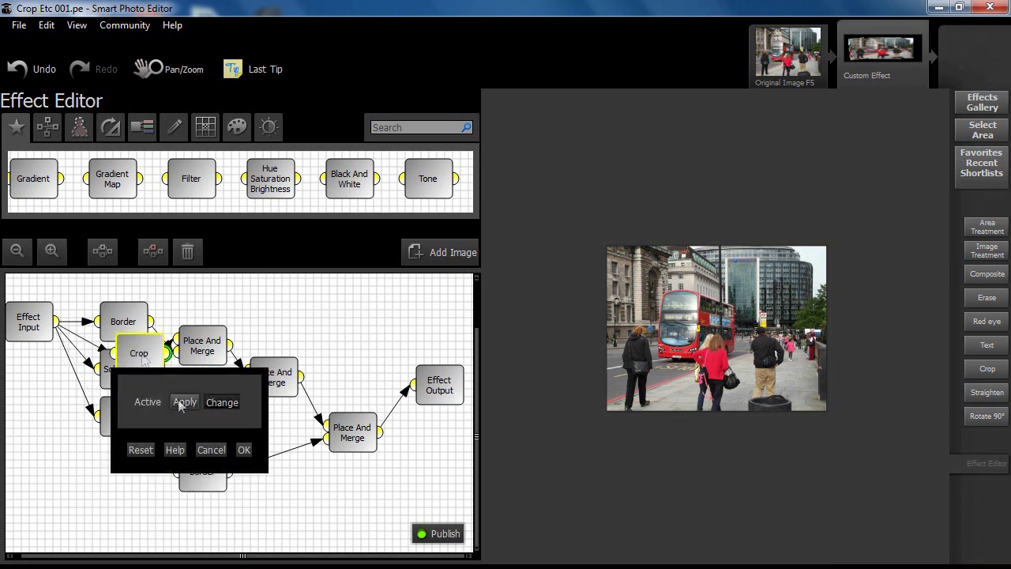
click(184, 403)
click(244, 450)
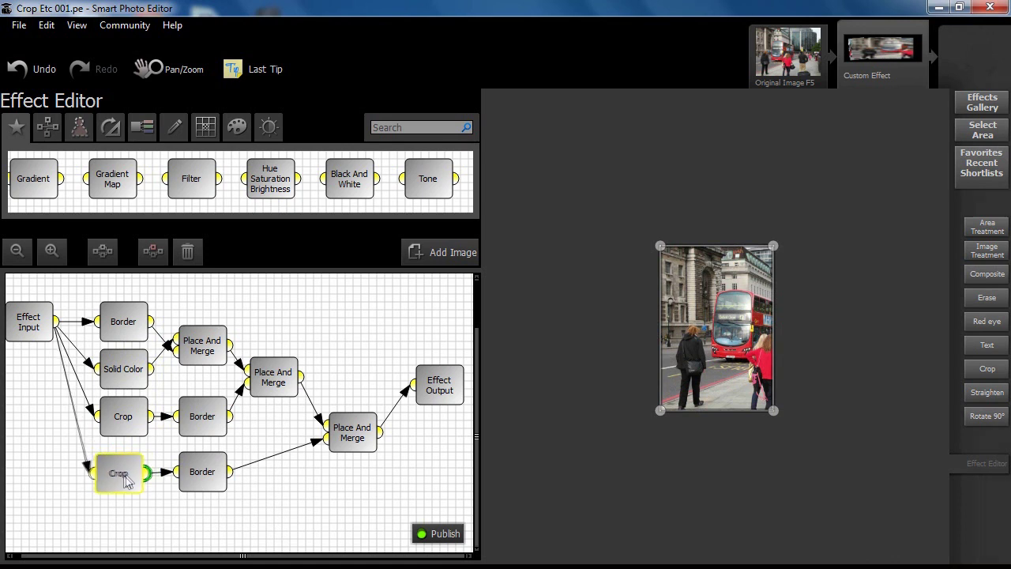
Set the Border after the lower Crop to 0 borders, white padding and padded area 30, and return its node beside that Crop.
click(197, 472)
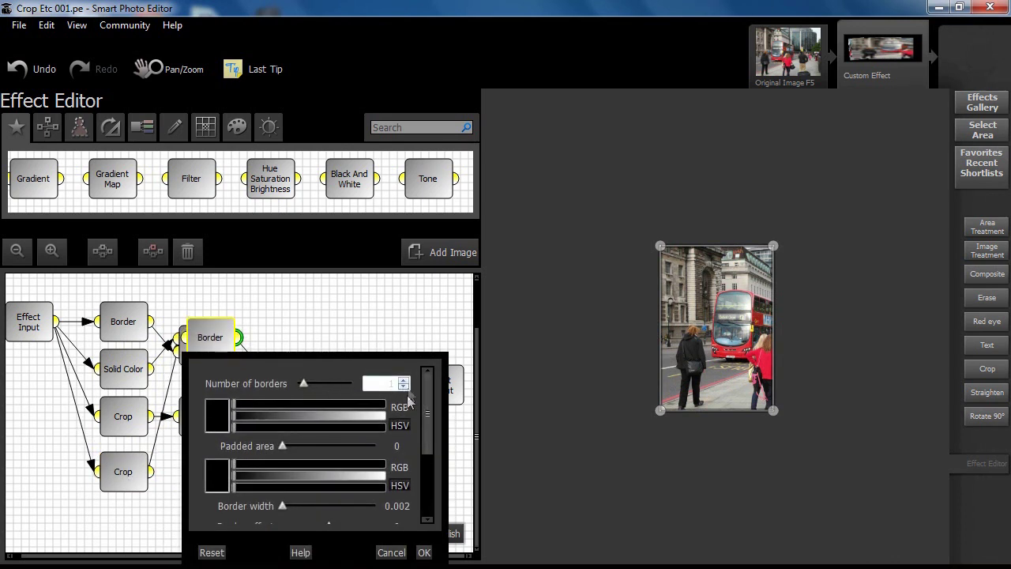
click(217, 415)
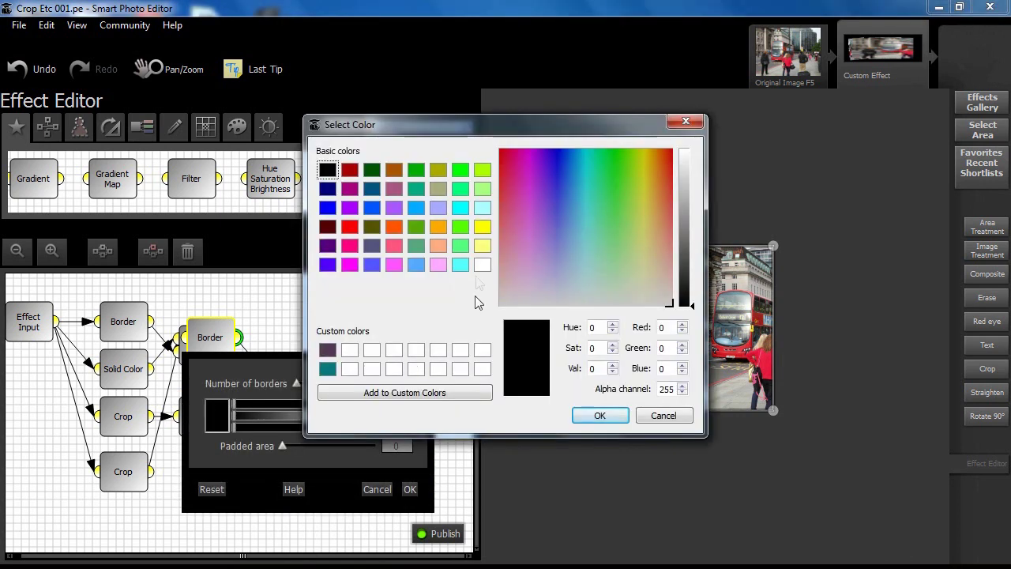
click(482, 265)
click(599, 416)
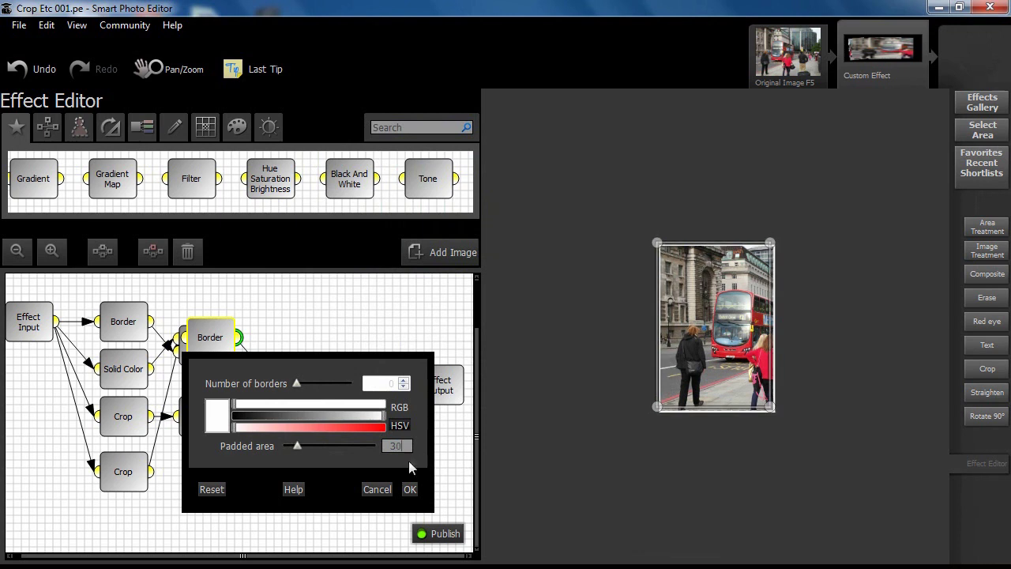
click(410, 489)
drag(210, 348, 206, 476)
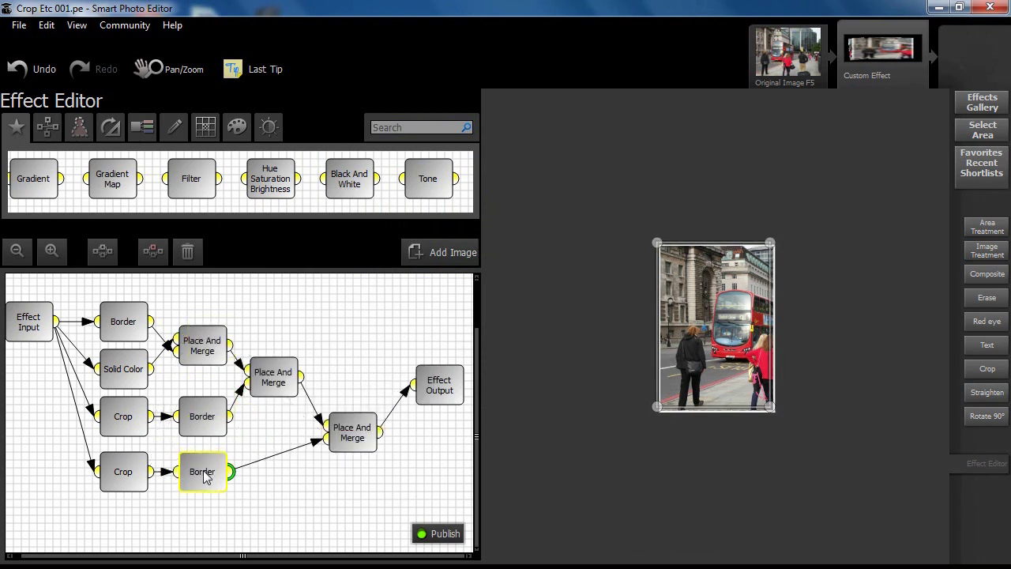
In the last Place And Merge, narrow the new crop, place it right of the main photo tilted clockwise, and narrow the main photo's right edge.
click(356, 437)
drag(356, 437, 344, 375)
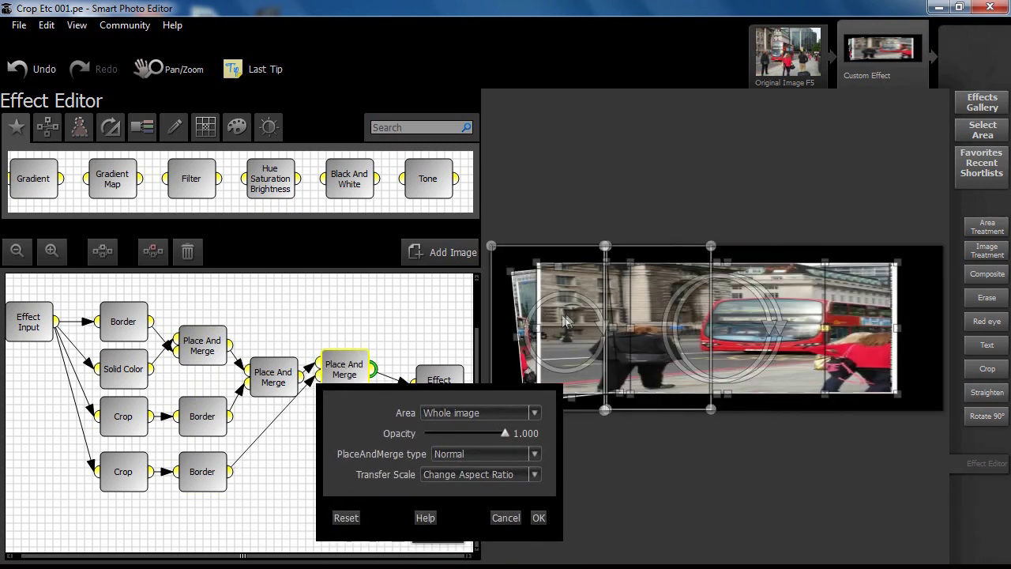
drag(896, 329, 681, 402)
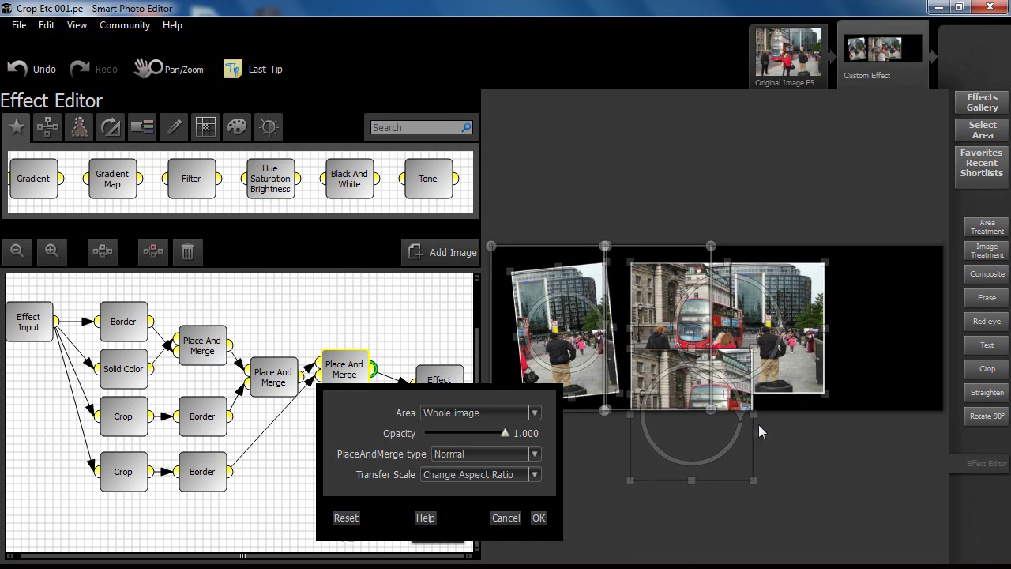
drag(752, 414, 873, 315)
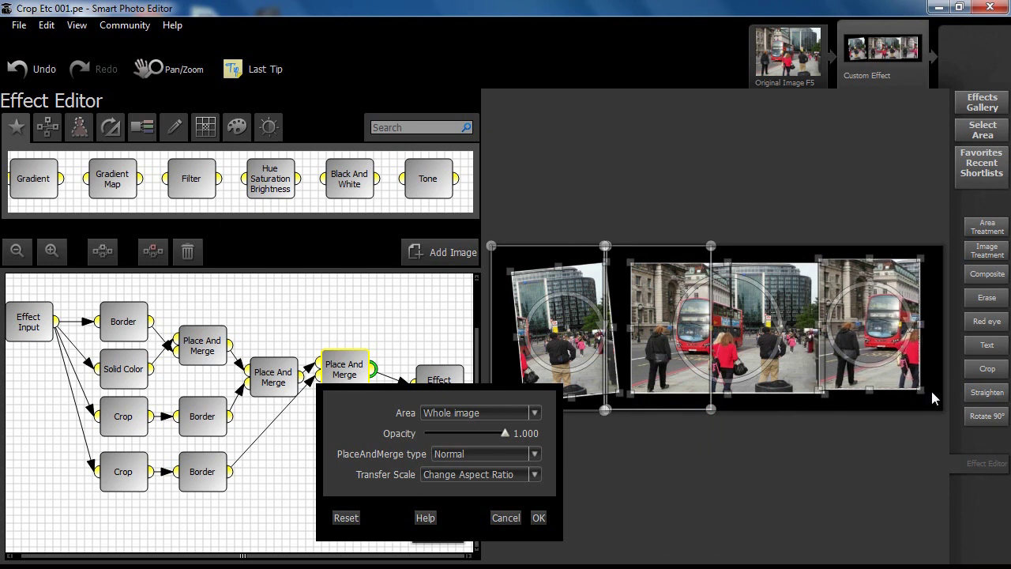
drag(915, 332, 812, 328)
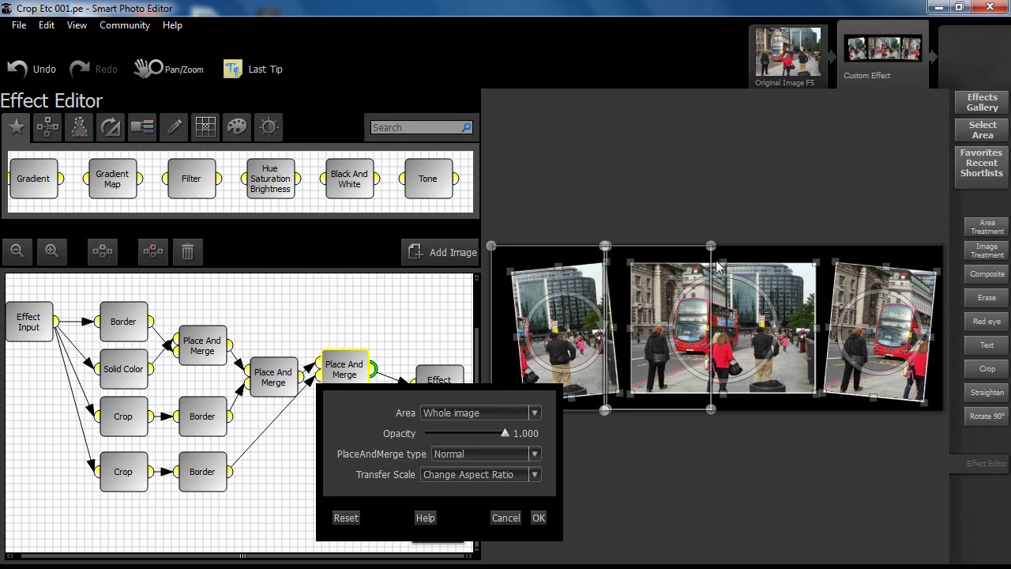
Slightly shrink and reposition the main photo, and make the left tilted crop a little smaller.
drag(724, 264, 724, 268)
drag(720, 311, 714, 308)
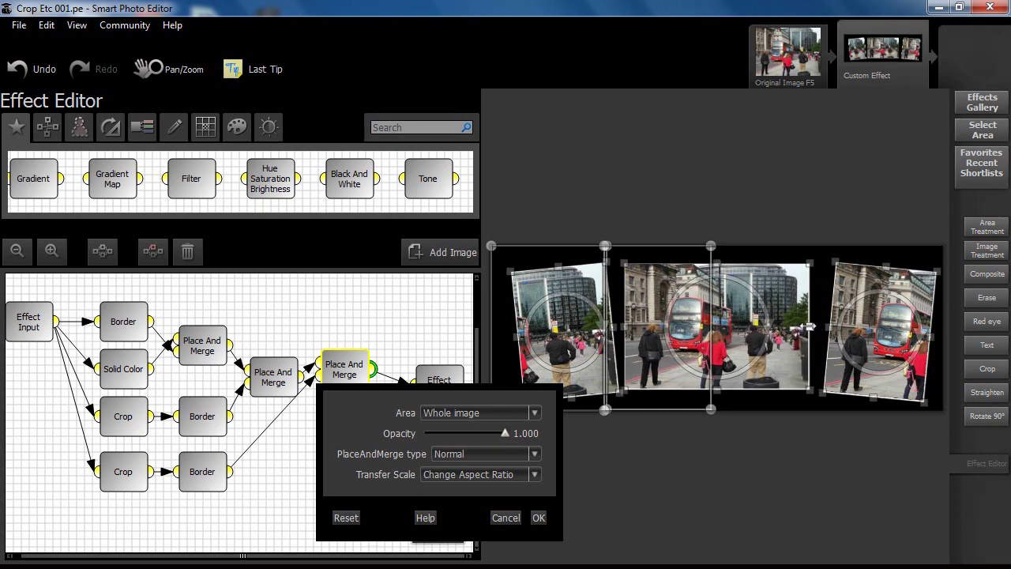
drag(807, 326, 803, 326)
drag(706, 325, 713, 326)
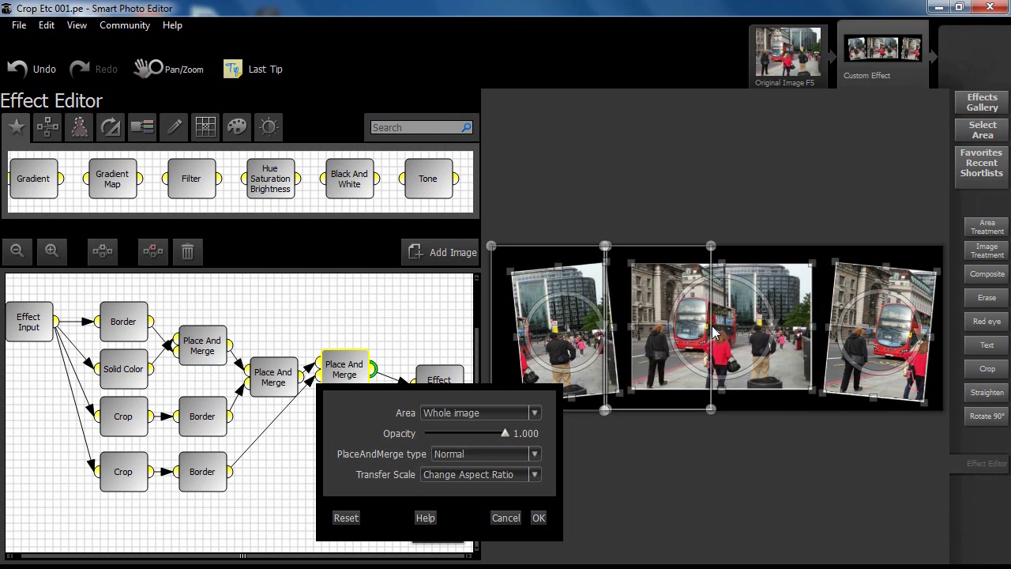
drag(576, 362, 576, 363)
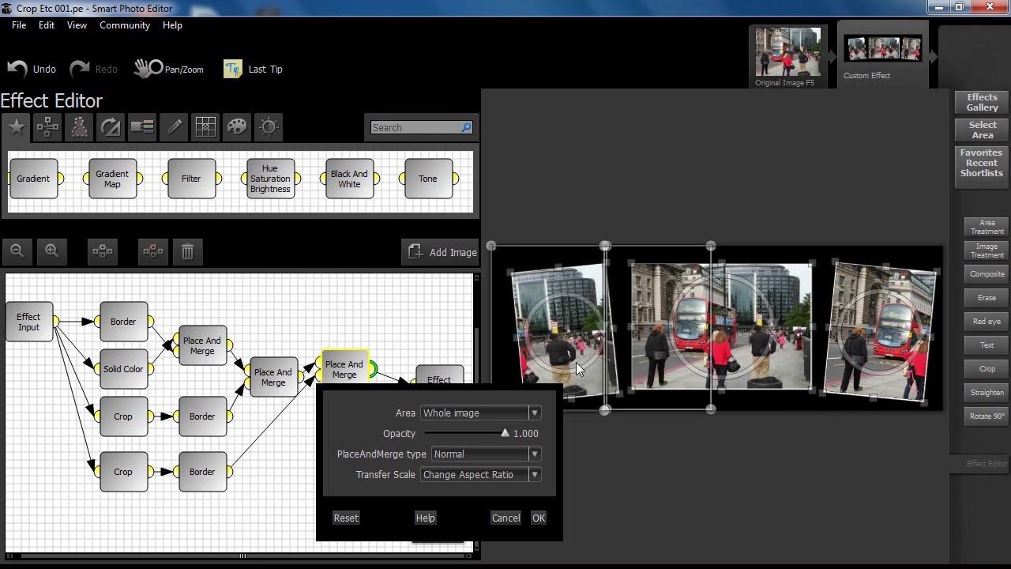
drag(619, 393, 618, 389)
drag(577, 352, 578, 353)
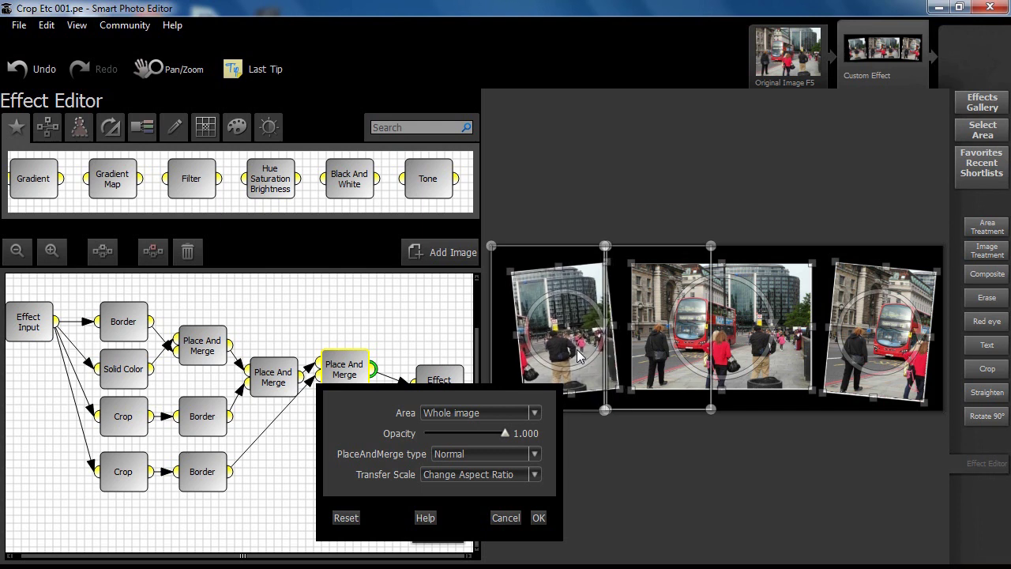
Shift the three pictures to even out their gaps, confirm the placement, and move the last Place And Merge node below the second one.
drag(711, 319, 746, 320)
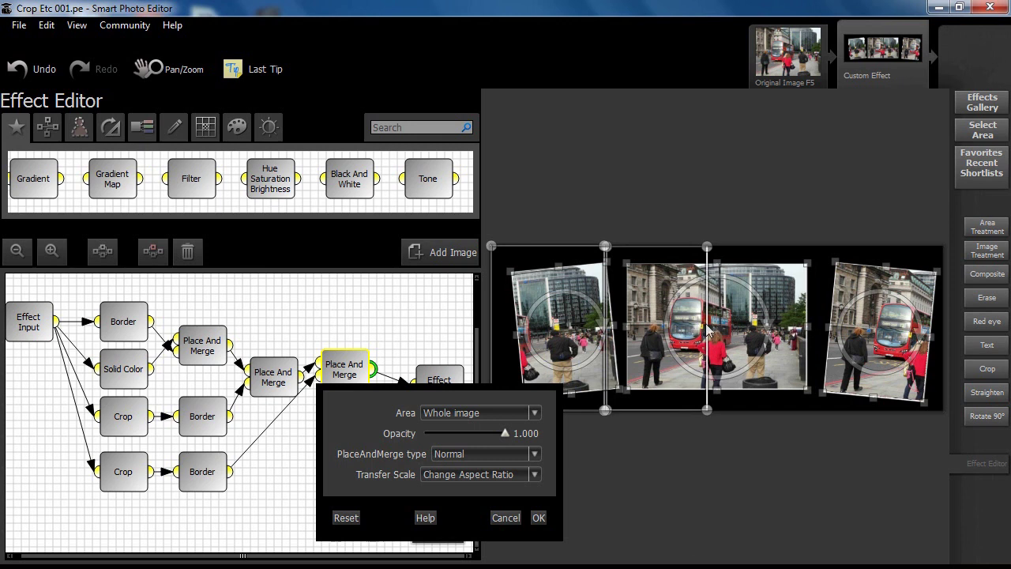
drag(708, 248, 712, 248)
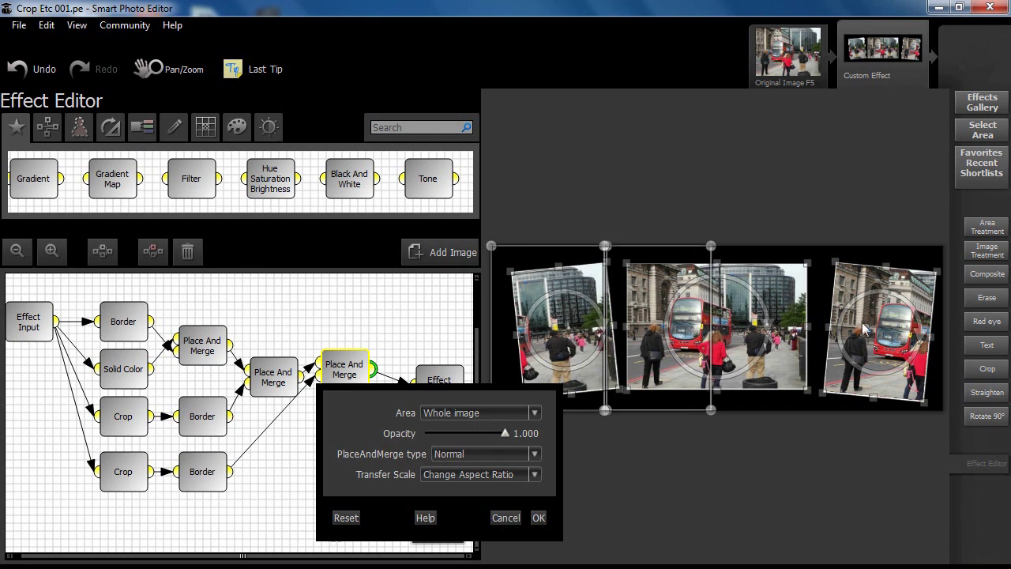
drag(864, 328, 856, 326)
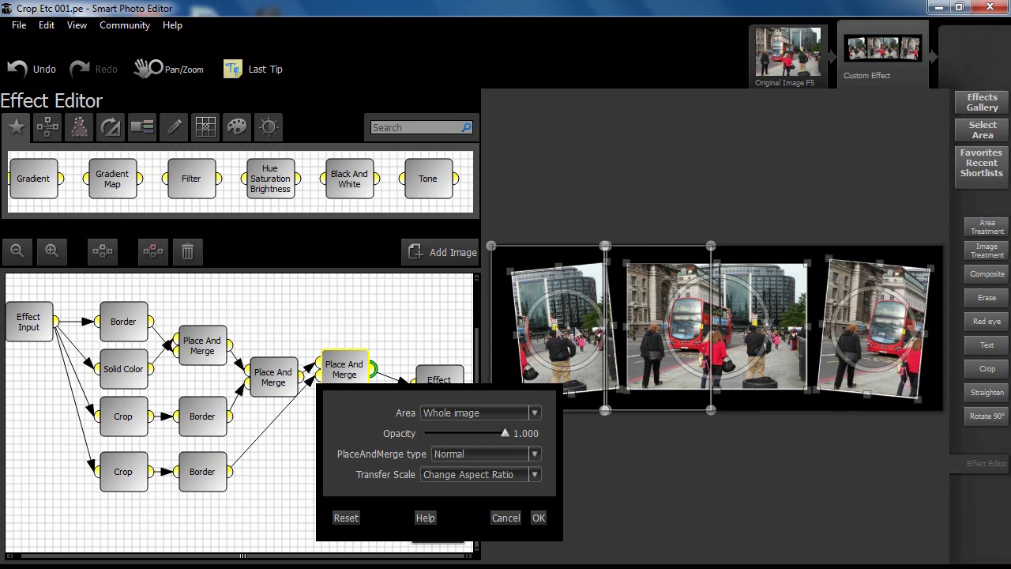
drag(556, 326, 549, 326)
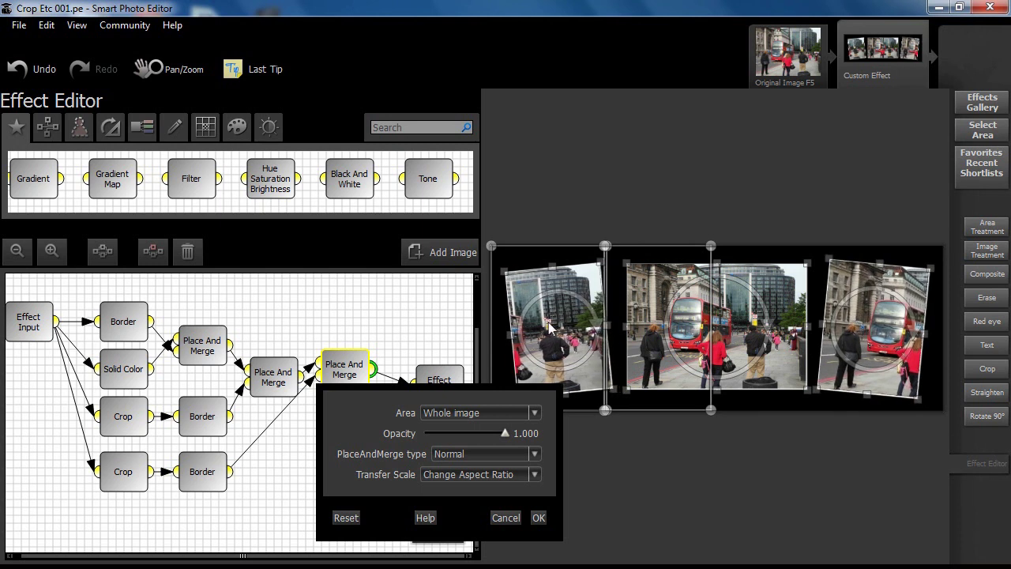
drag(755, 316, 746, 313)
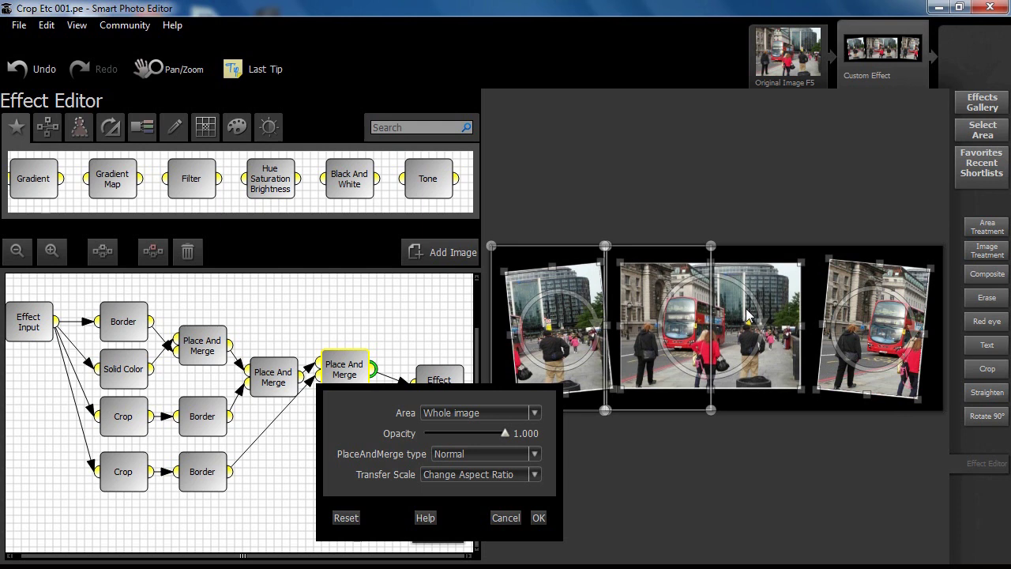
drag(874, 327, 870, 327)
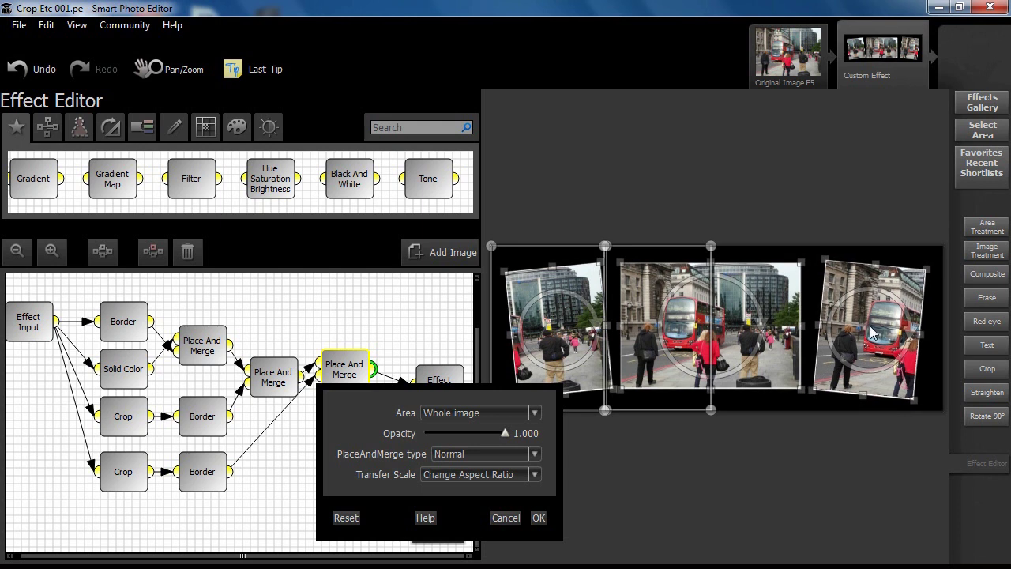
drag(718, 336, 719, 336)
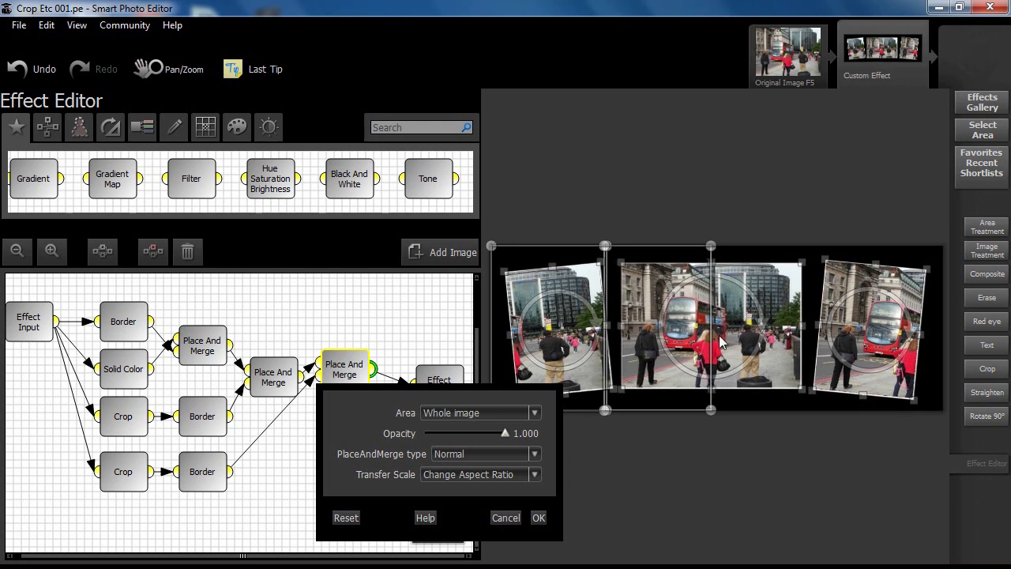
click(540, 518)
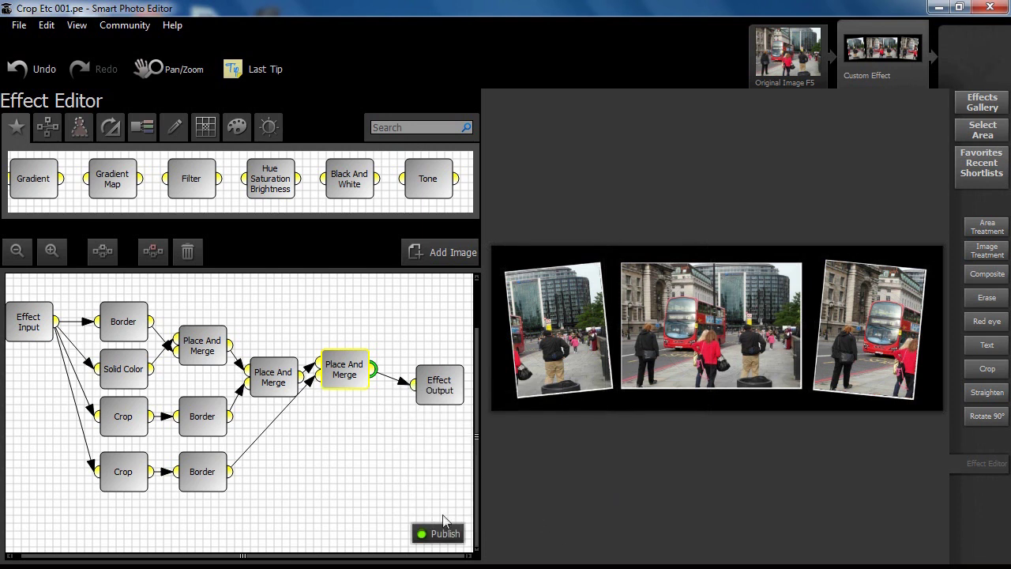
drag(345, 372, 340, 429)
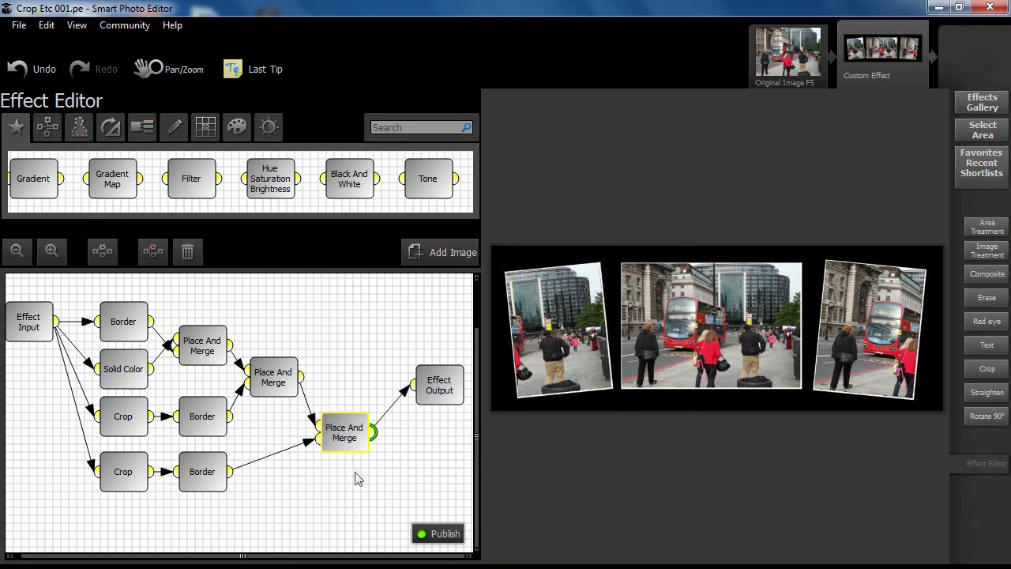
Open the effect's publishing page to check the enlarged collage, and return to Manual Edit.
click(439, 531)
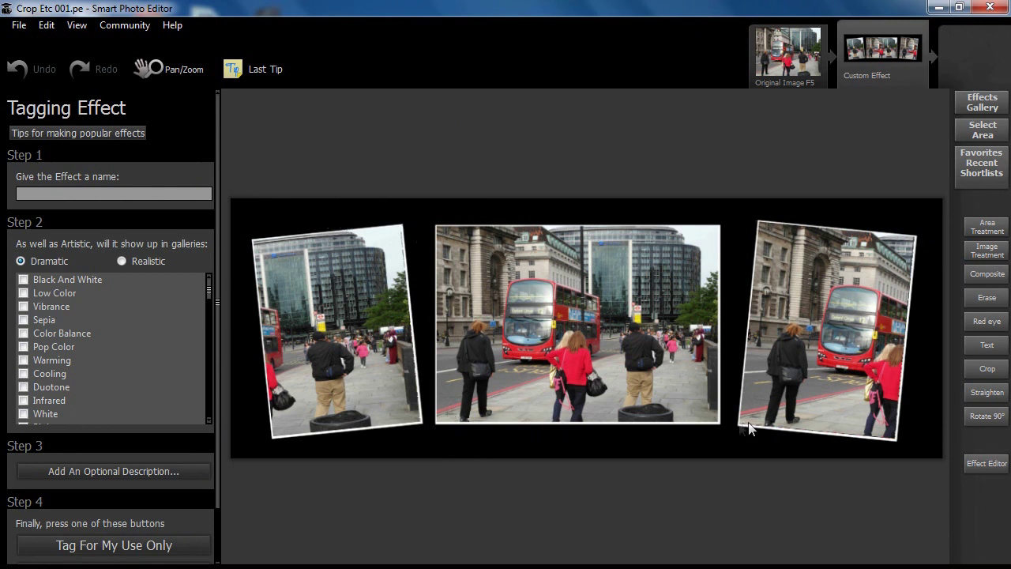
click(863, 49)
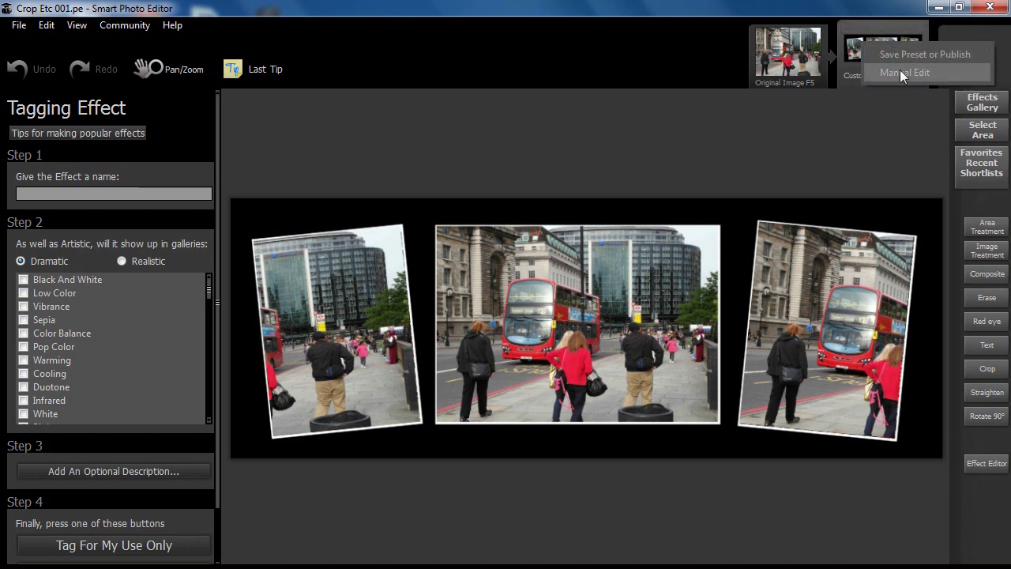
click(903, 73)
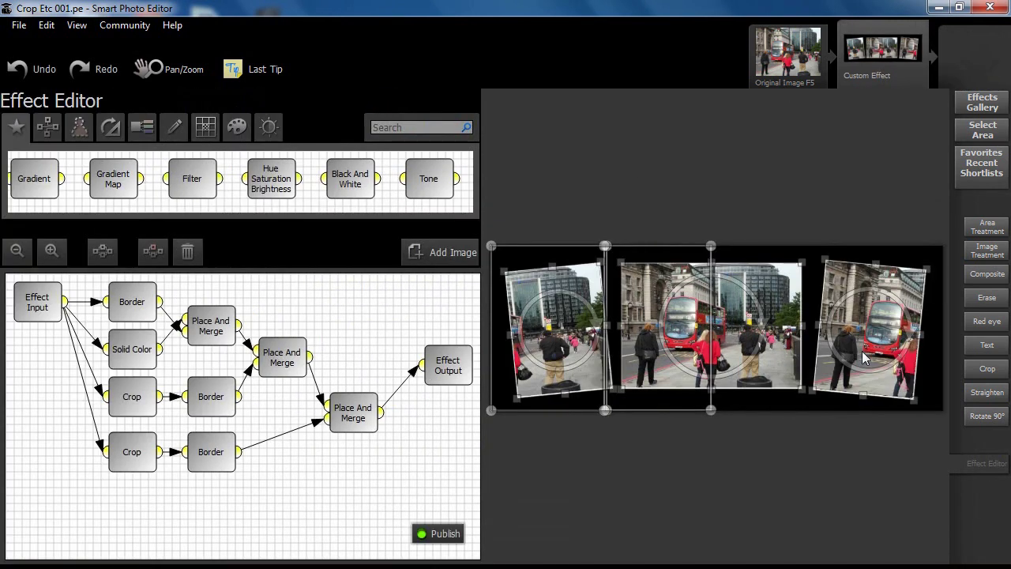
Slightly reduce both tilted crops and shift the main photo a little to the right to rebalance the gaps.
drag(856, 344, 857, 345)
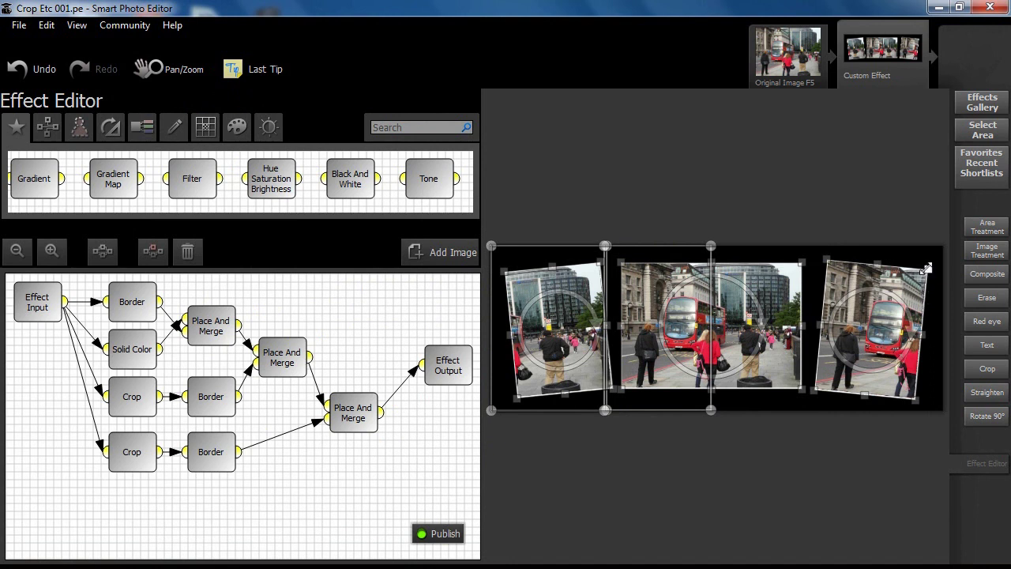
drag(928, 269, 928, 272)
drag(920, 337, 873, 346)
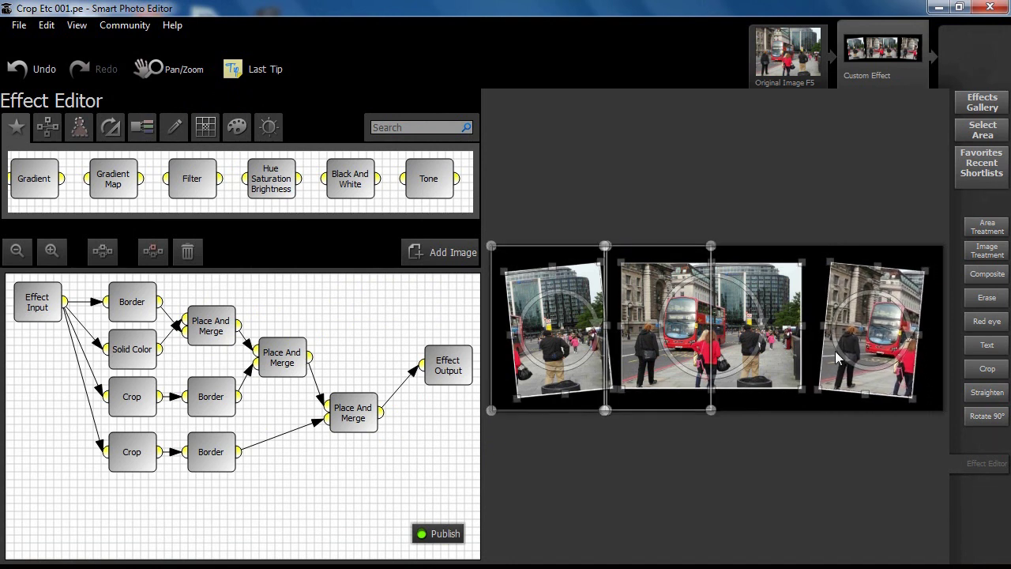
drag(737, 369, 740, 369)
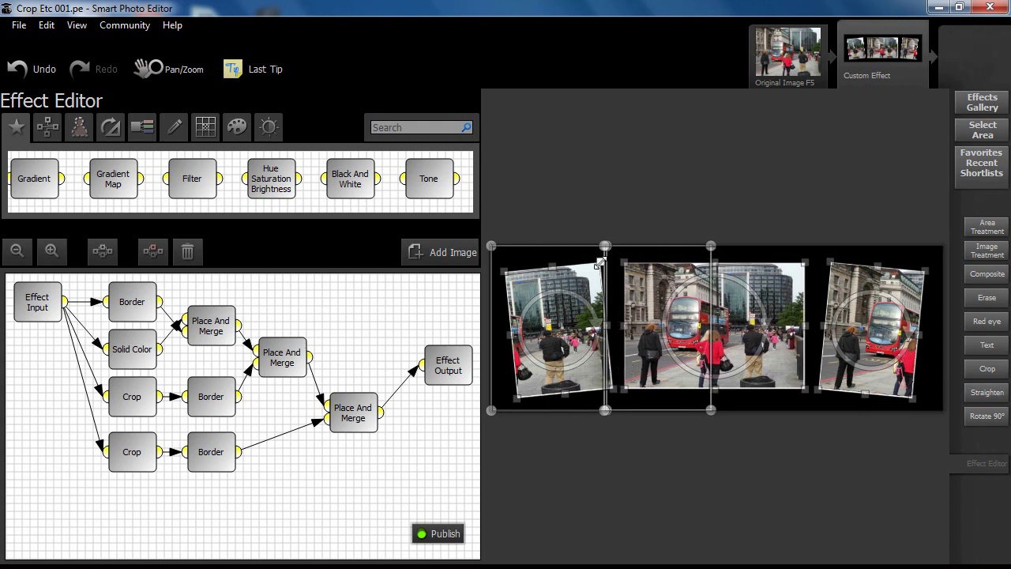
drag(601, 262, 601, 264)
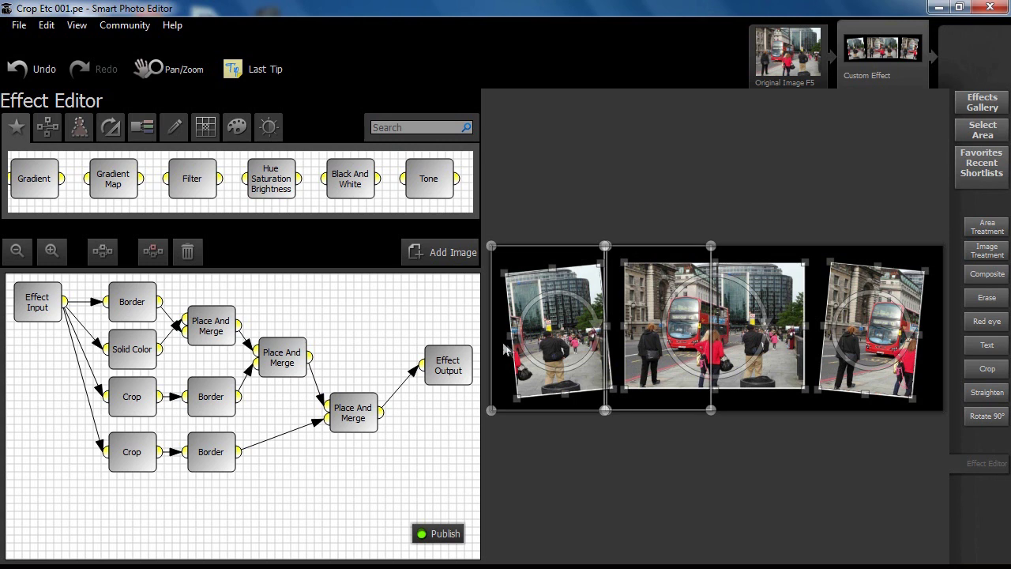
mouse_move(508, 334)
mouse_down()
mouse_move(558, 338)
mouse_move(520, 344)
mouse_up()
Nudge the main photo slightly right to finish the spacing, and send the effect for publishing.
drag(827, 326, 828, 325)
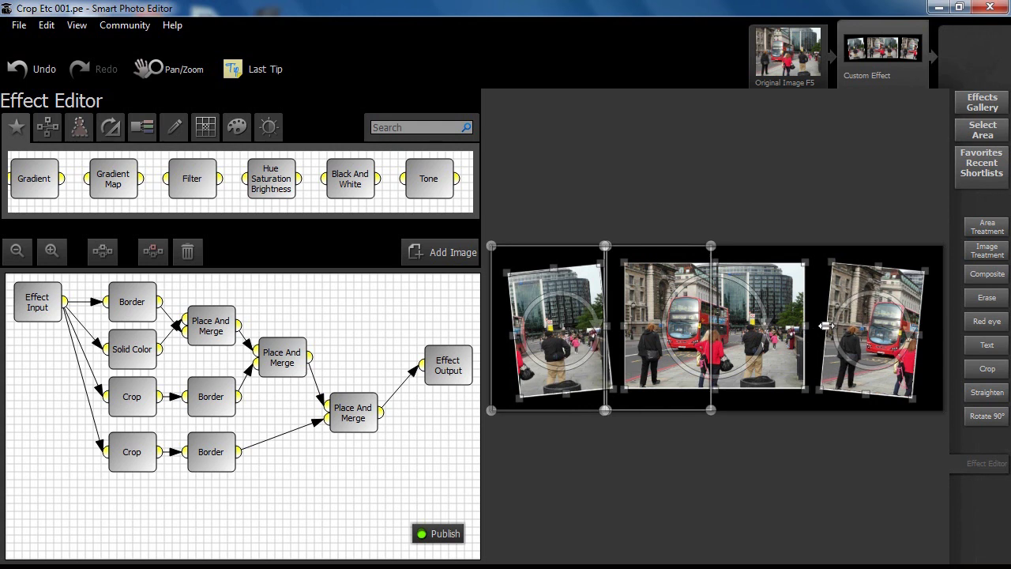
drag(724, 352, 726, 352)
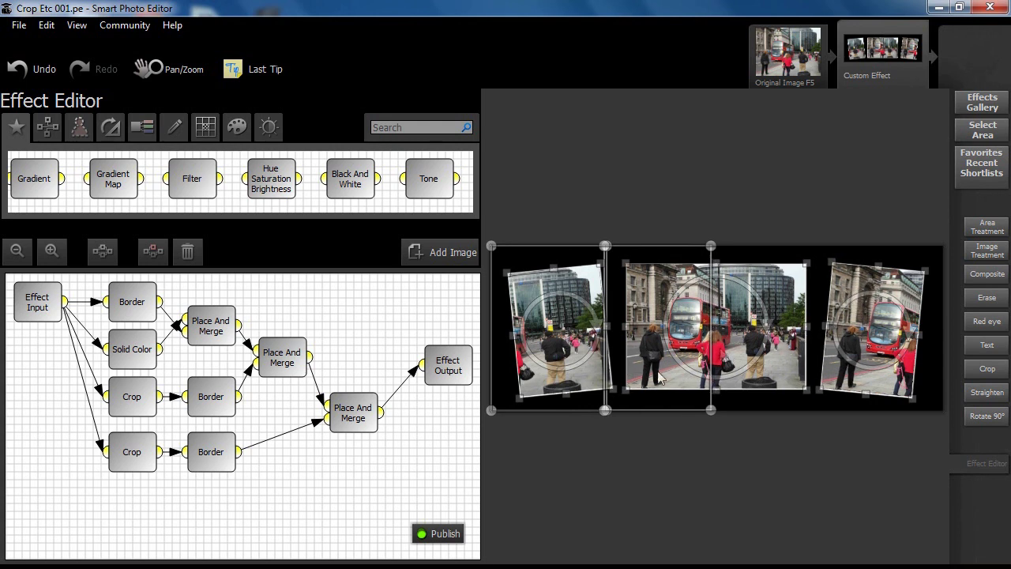
click(443, 534)
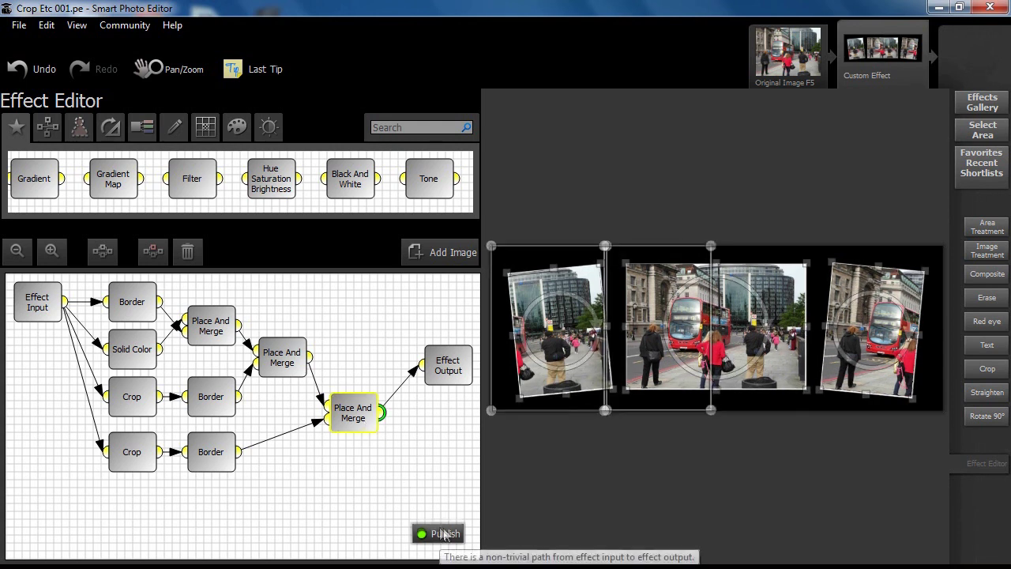
click(444, 534)
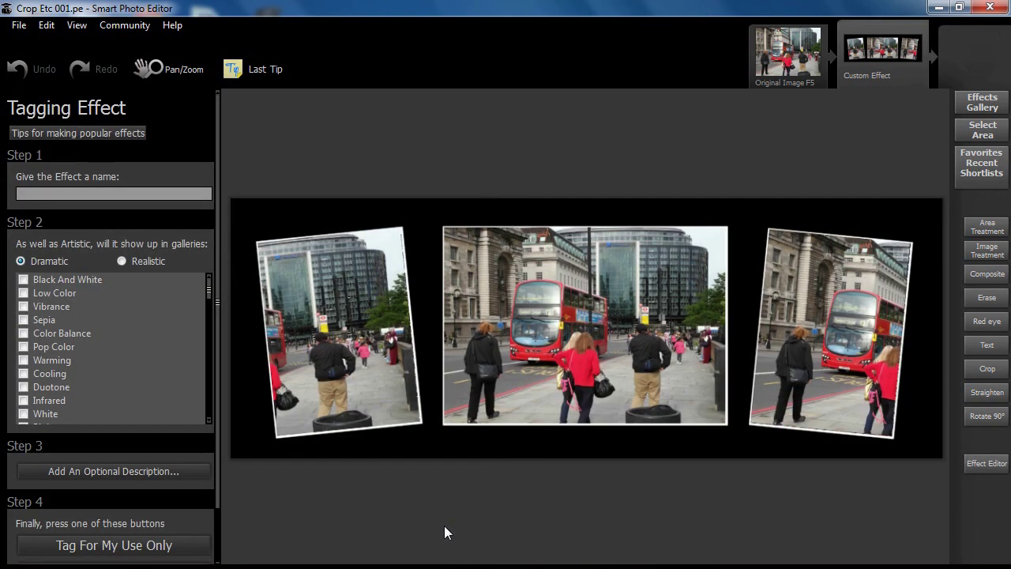